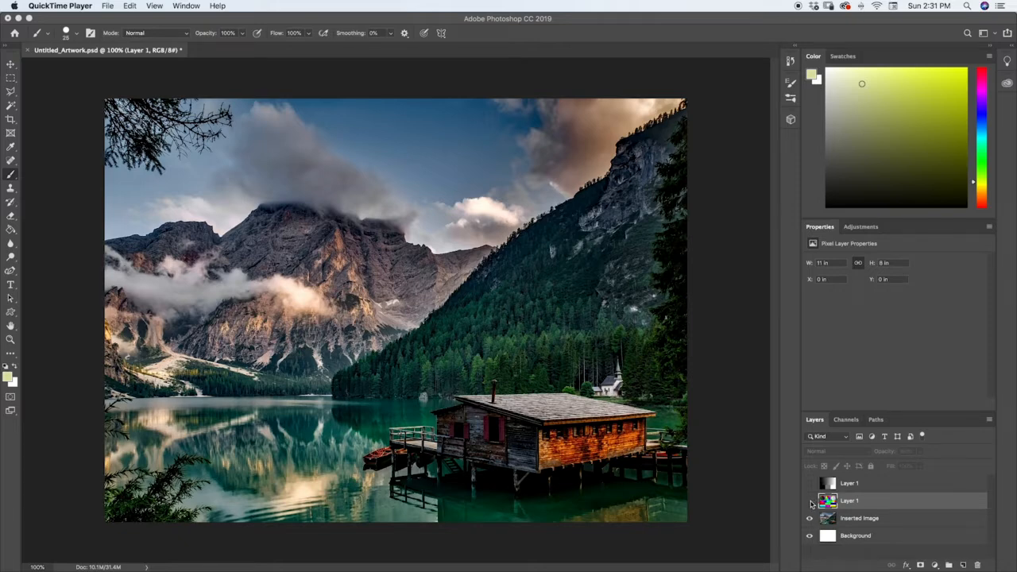
# Toggle the visibility of the color chart and grayscale chart layers above the landscape photo to examine each one.
pyautogui.click(810, 502)
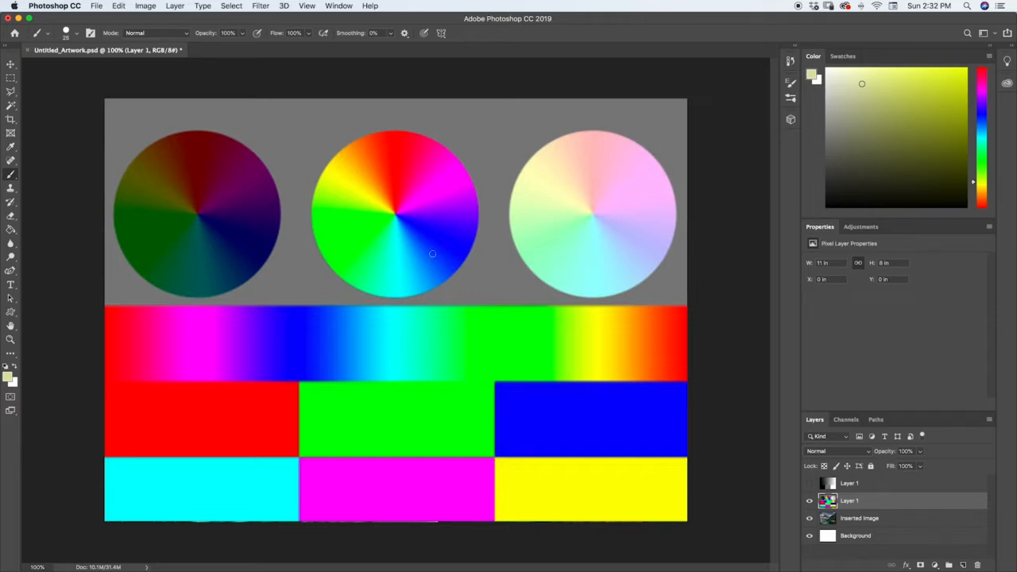
pyautogui.click(809, 501)
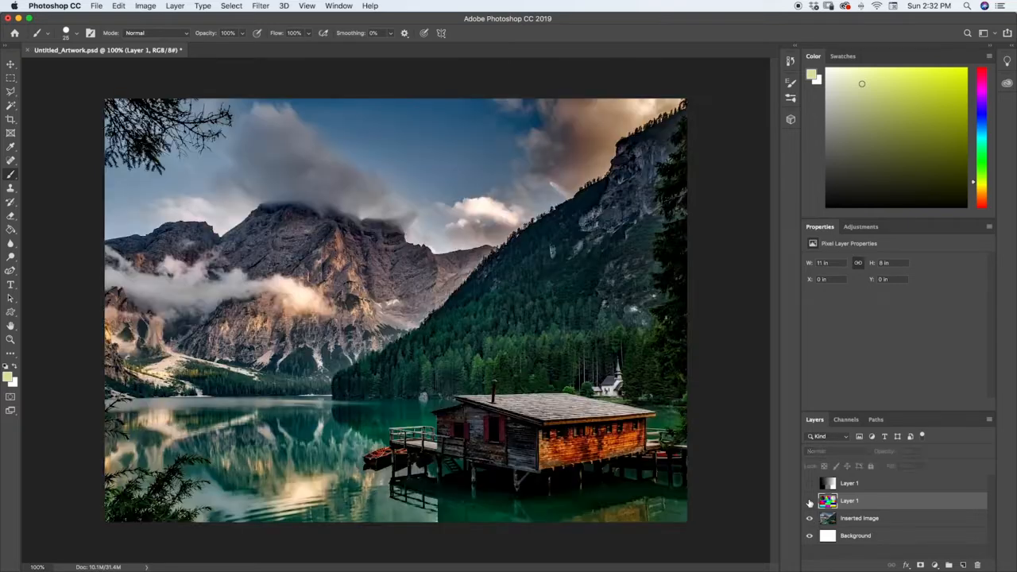
pyautogui.click(809, 502)
pyautogui.click(810, 483)
pyautogui.click(810, 502)
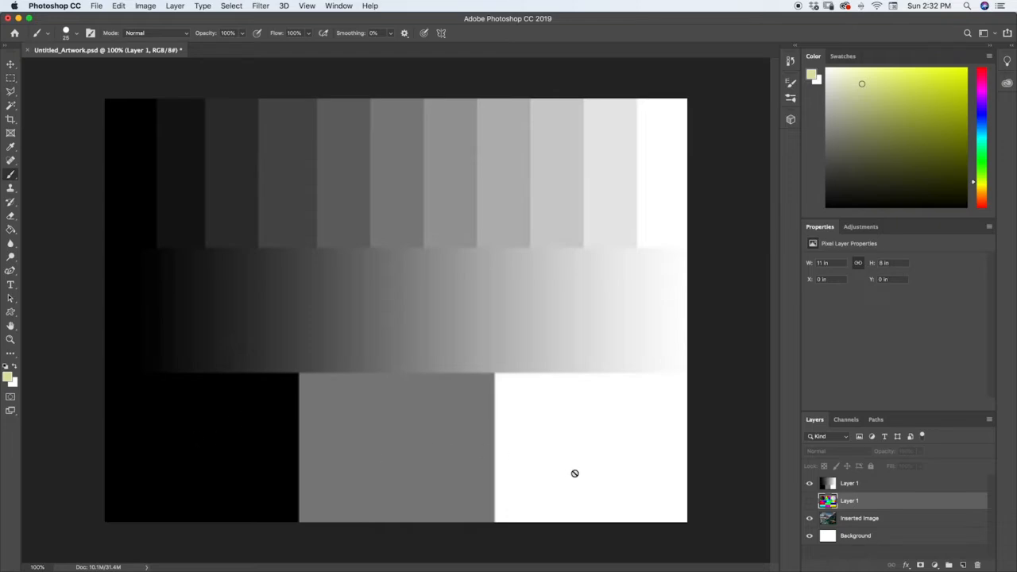
pyautogui.click(809, 483)
pyautogui.click(810, 501)
pyautogui.click(809, 501)
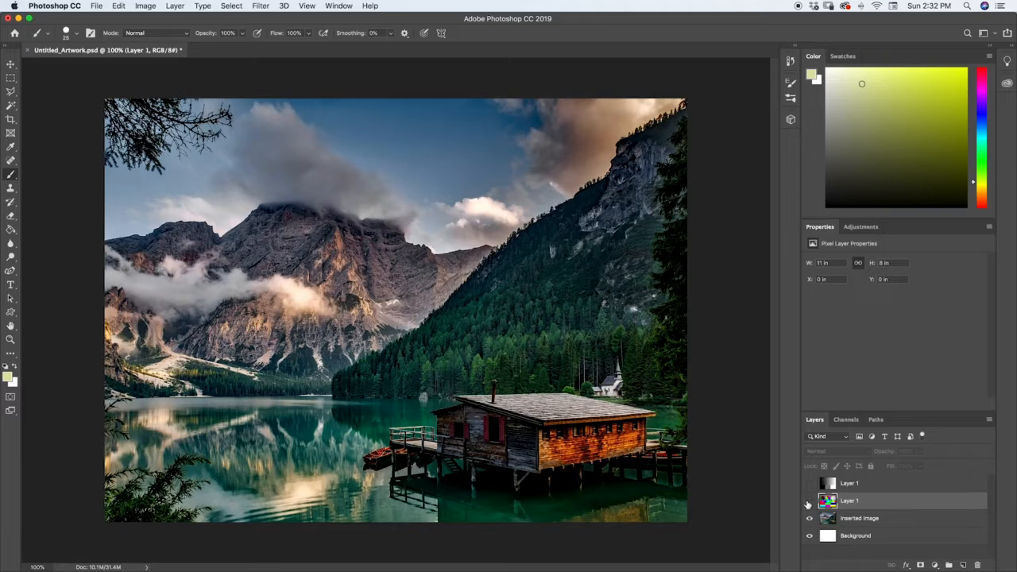
# Show the color chart layer and set its blending mode to Dissolve.
pyautogui.click(809, 501)
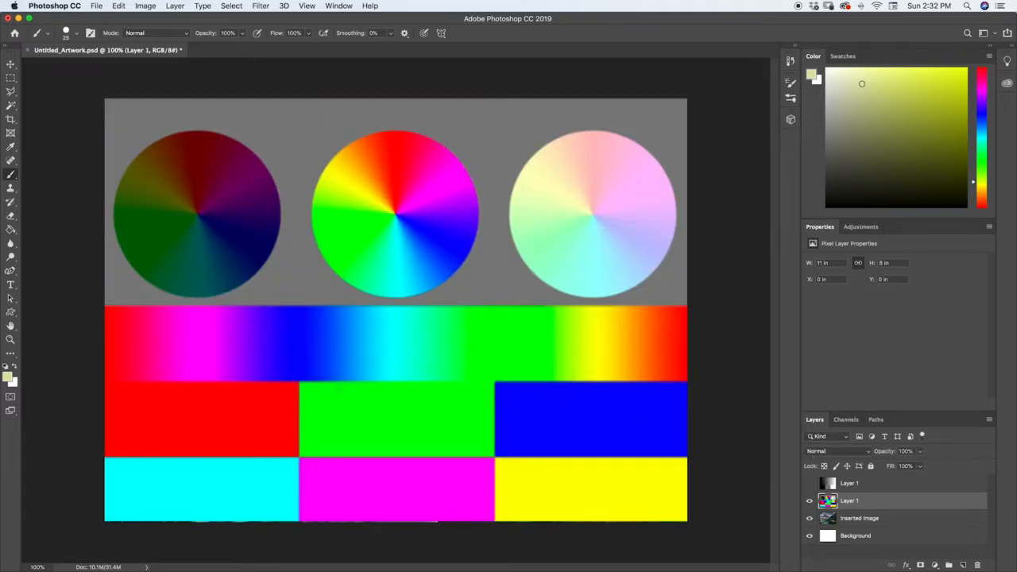
pyautogui.click(810, 451)
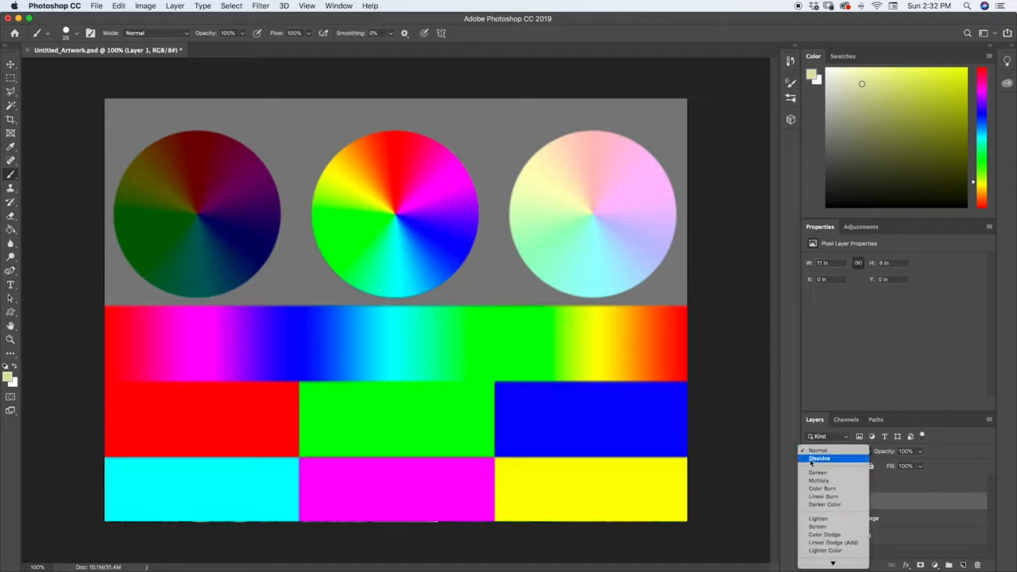
pyautogui.click(810, 458)
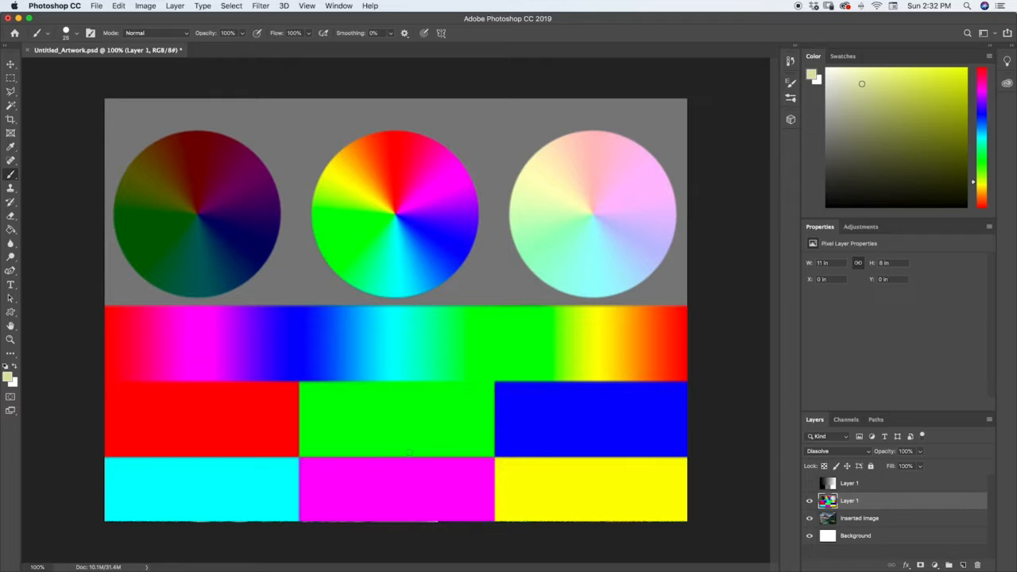
# Vary the color chart layer's opacity to preview the Dissolve effect, and return it to 100%.
pyautogui.click(918, 451)
pyautogui.moveTo(924, 468)
pyautogui.mouseDown()
pyautogui.moveTo(873, 466)
pyautogui.moveTo(920, 464)
pyautogui.mouseUp()
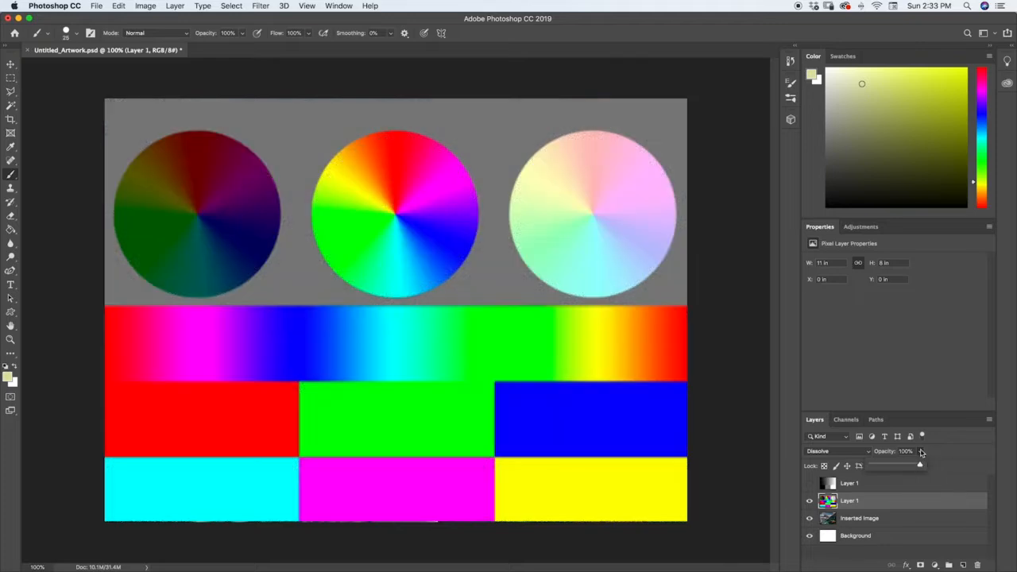
pyautogui.click(921, 452)
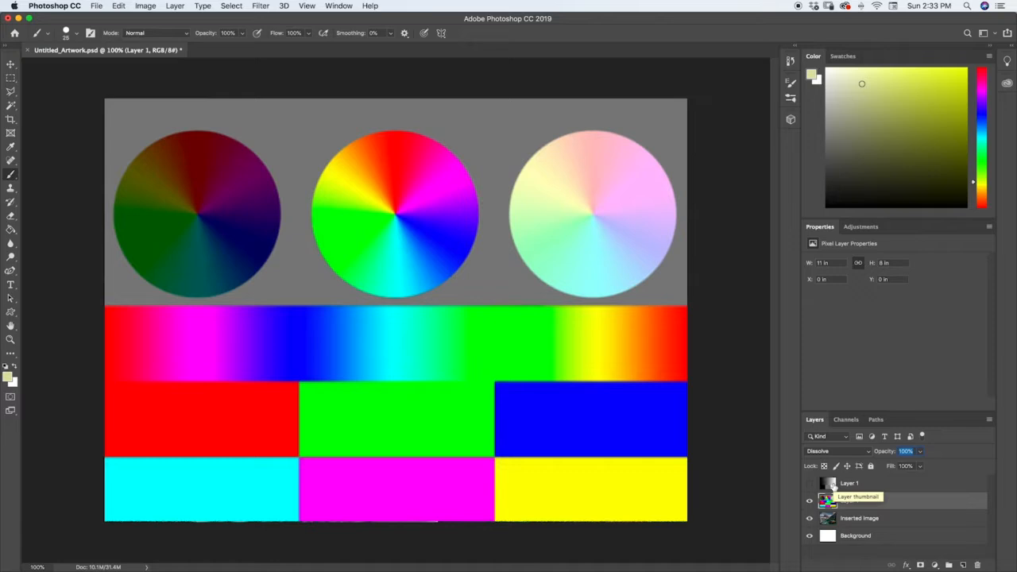
# Set the color chart layer to Darken, and with it hidden, show the grayscale layer and blend that with Darken too.
pyautogui.click(842, 451)
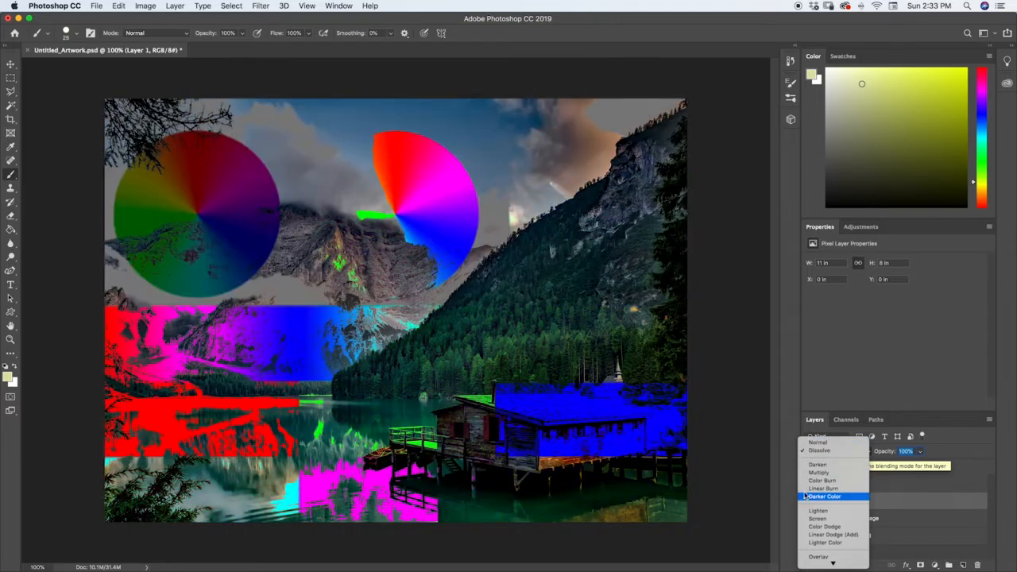
pyautogui.click(808, 465)
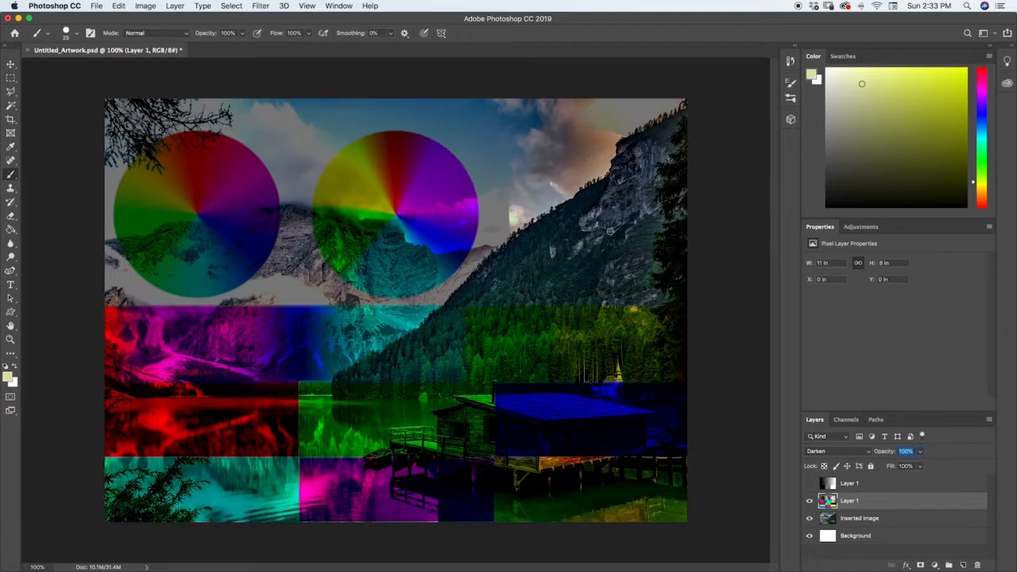
pyautogui.click(809, 500)
pyautogui.click(810, 483)
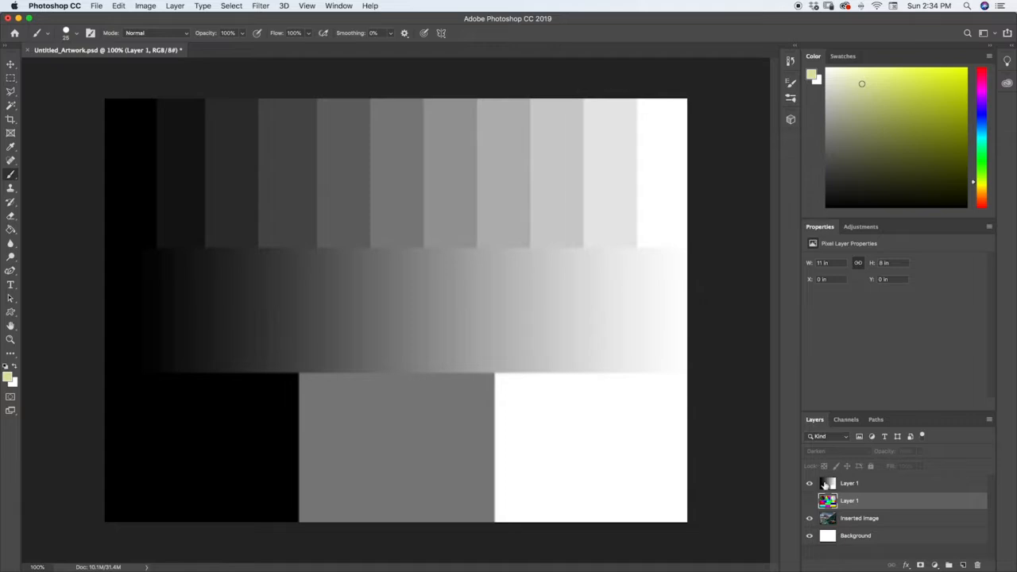
pyautogui.click(827, 483)
pyautogui.click(825, 451)
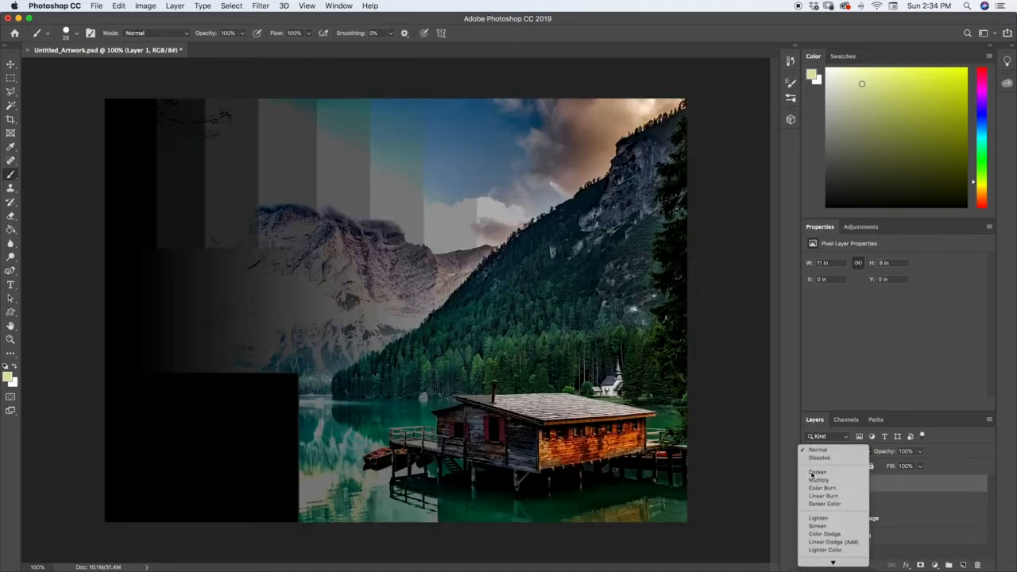
pyautogui.click(817, 472)
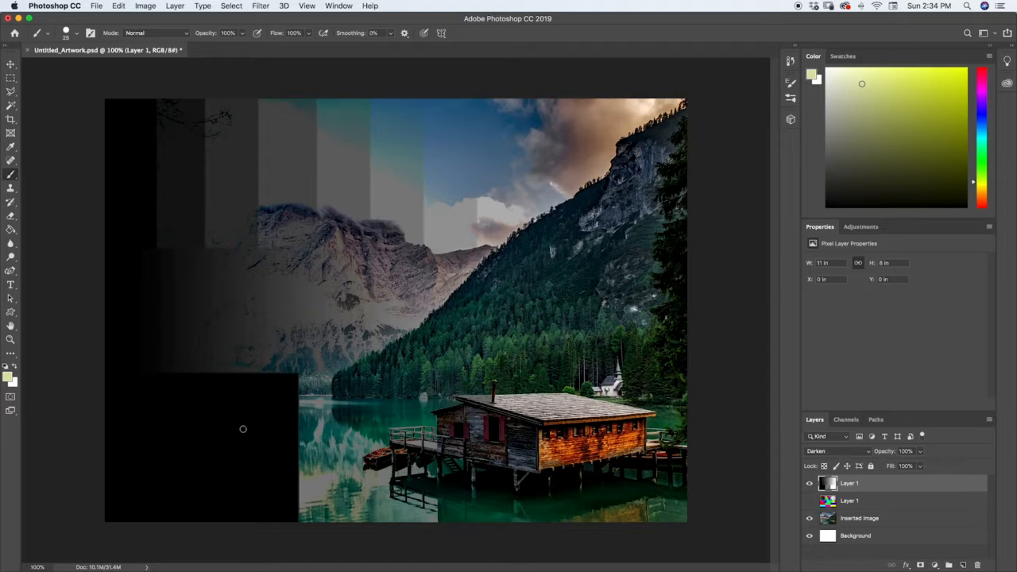
# Show the color chart layer instead of the grayscale layer and set its blending mode to Multiply.
pyautogui.click(809, 502)
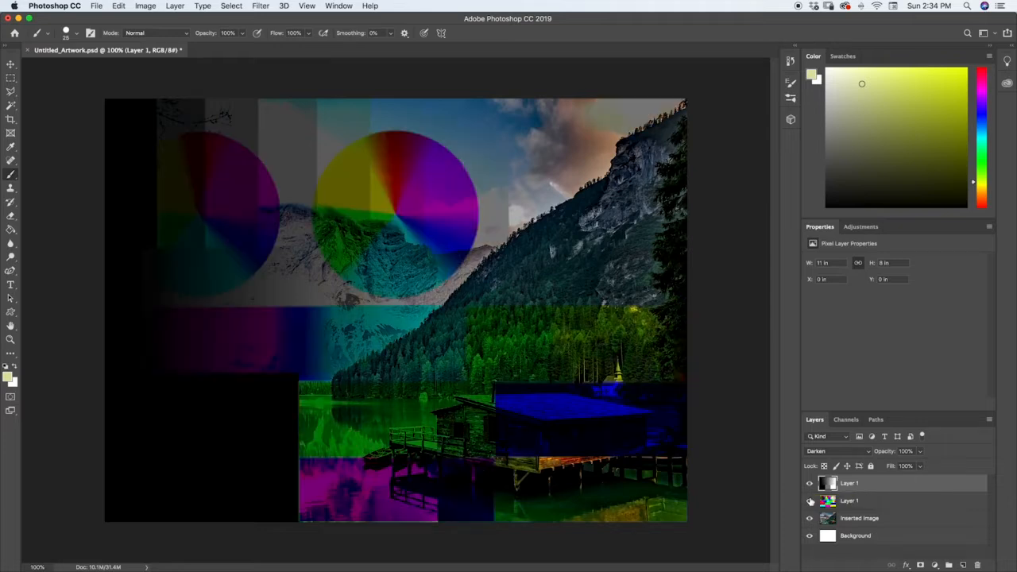
pyautogui.click(811, 487)
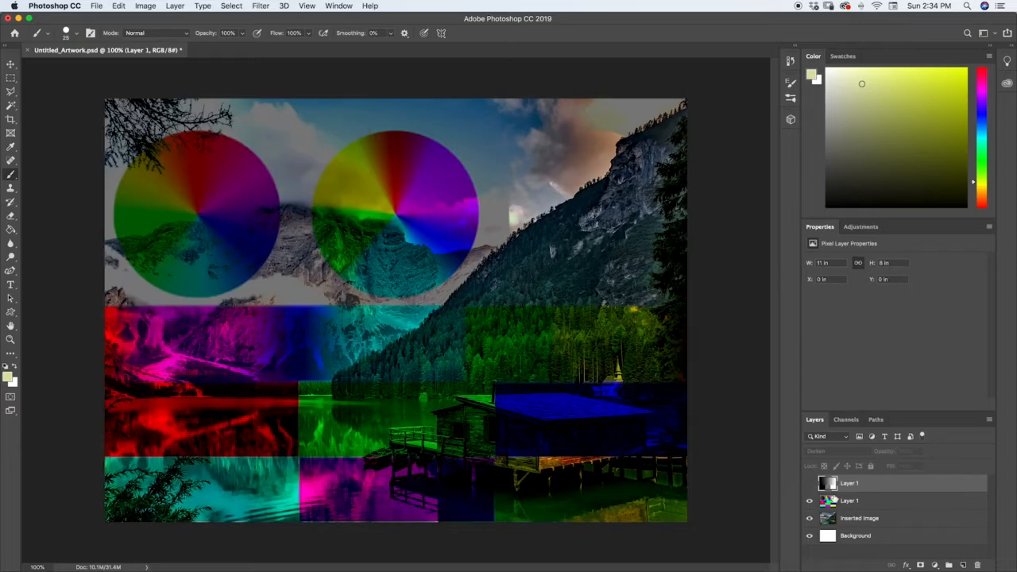
pyautogui.click(834, 500)
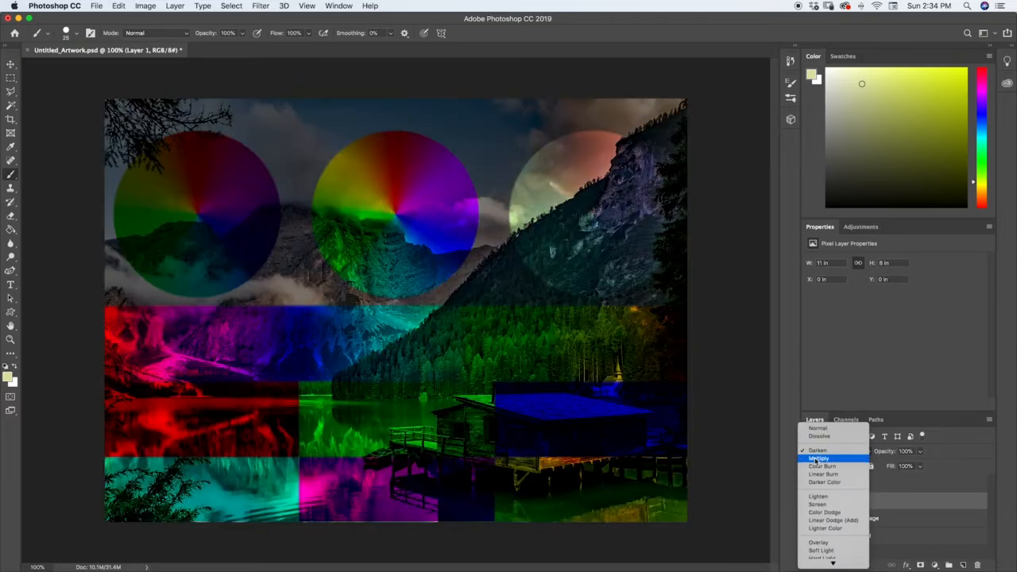
pyautogui.click(818, 458)
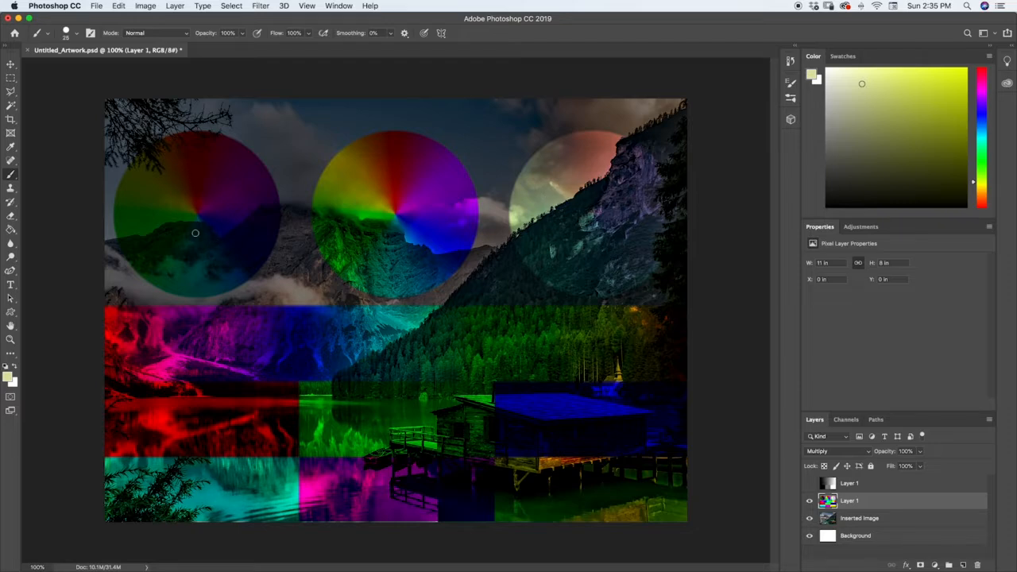
# Swap visibility to the grayscale layer and set its blending mode to Multiply.
pyautogui.click(809, 500)
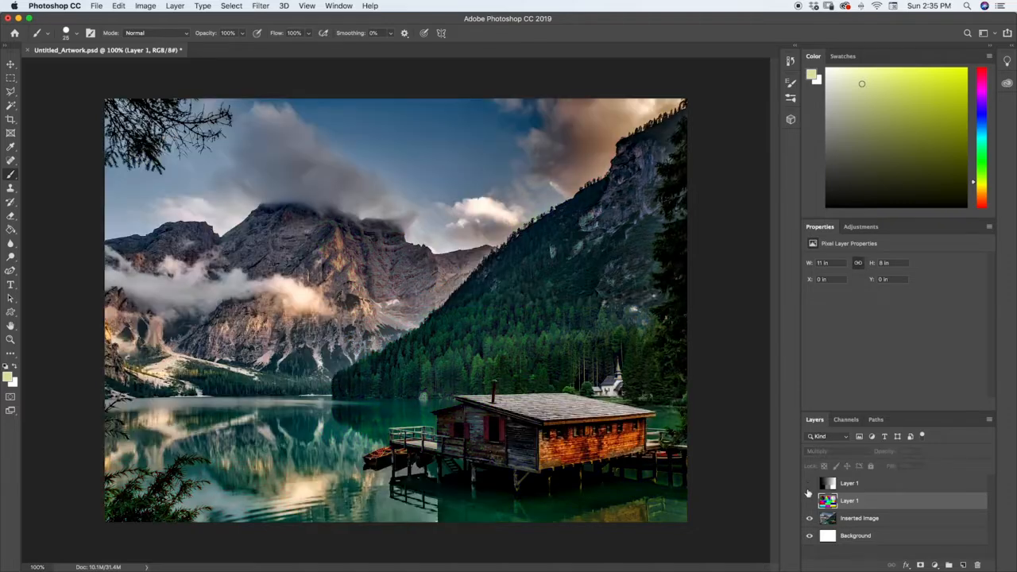
pyautogui.click(809, 483)
pyautogui.click(829, 484)
pyautogui.click(838, 450)
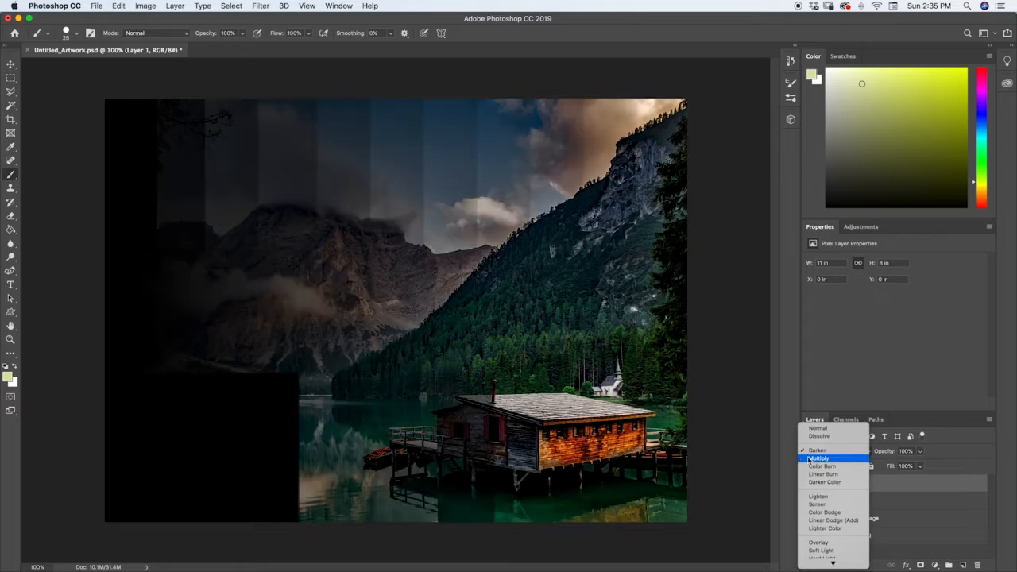
pyautogui.click(826, 461)
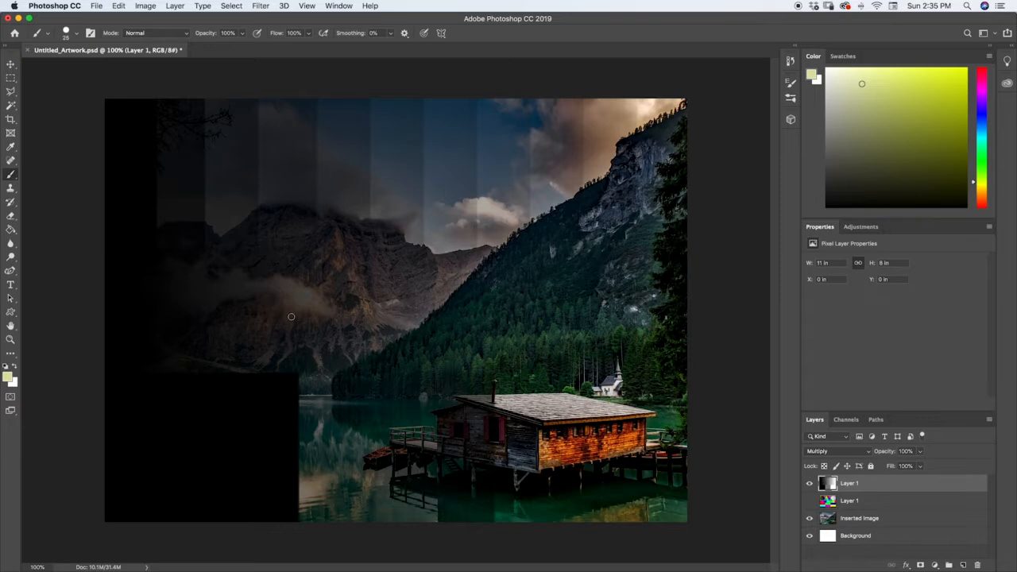
# Display the color chart layer without the grayscale layer, set it to Color Burn, and compare the photo with and without it.
pyautogui.click(810, 483)
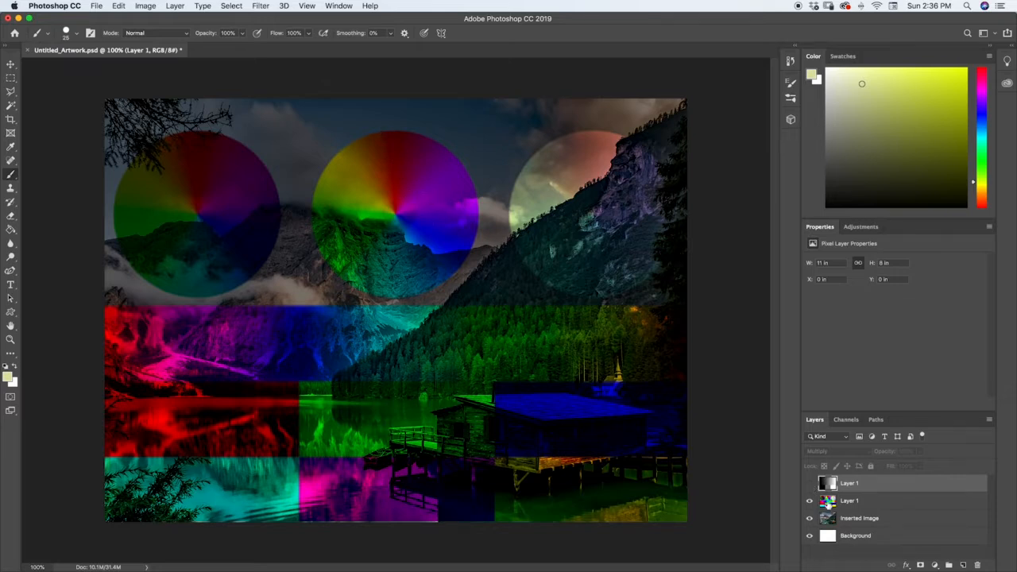
pyautogui.click(828, 502)
pyautogui.click(825, 450)
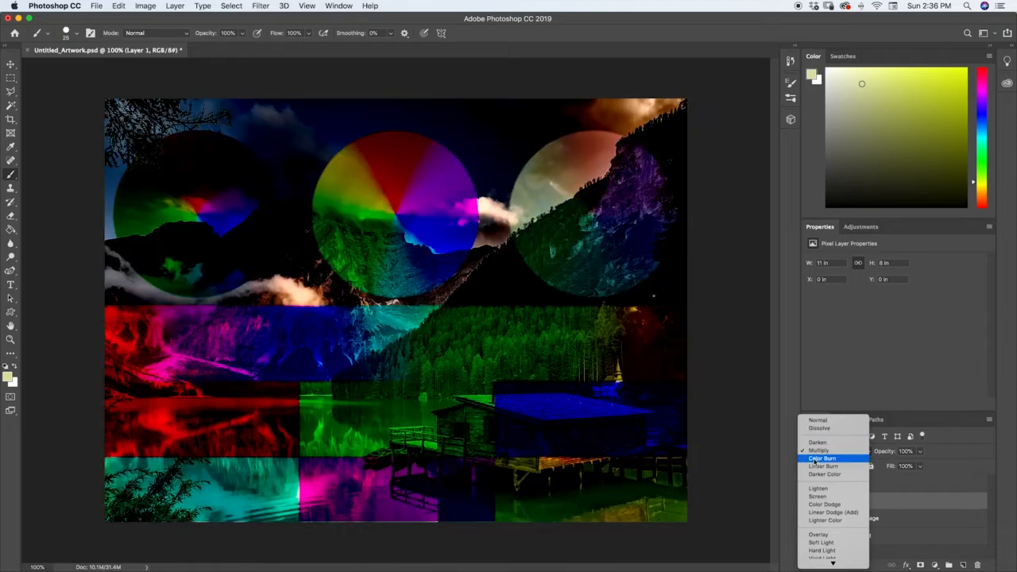
pyautogui.click(814, 460)
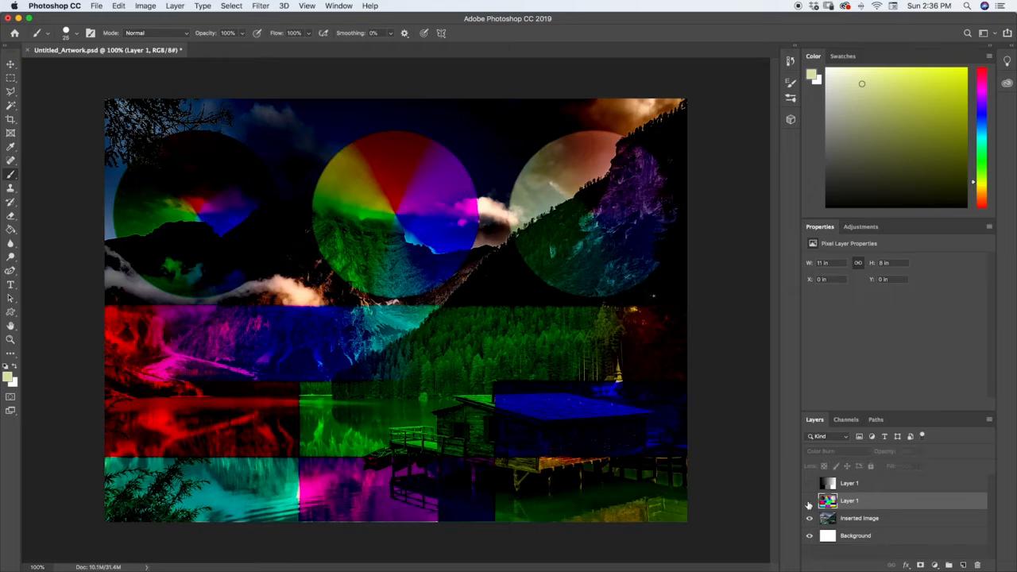
pyautogui.click(810, 501)
pyautogui.click(810, 501)
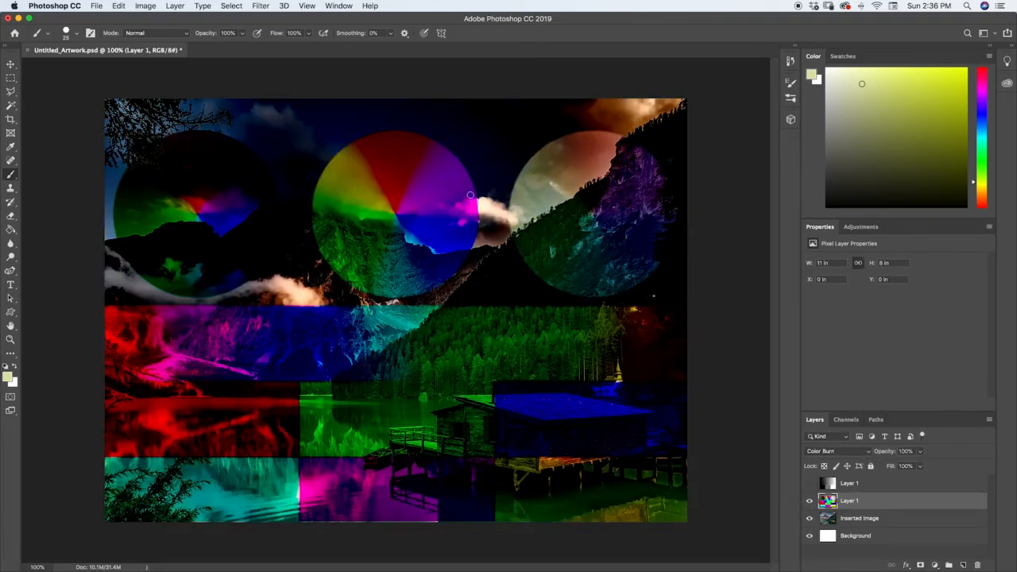
# Display the grayscale layer without the color chart and change its blending mode to Color Burn.
pyautogui.click(810, 483)
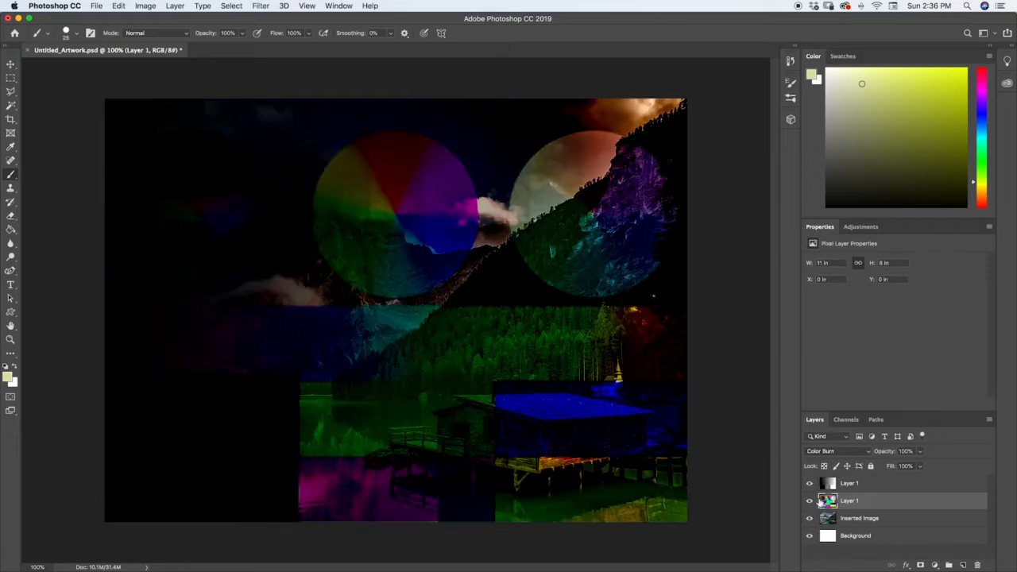
pyautogui.click(810, 501)
pyautogui.click(828, 483)
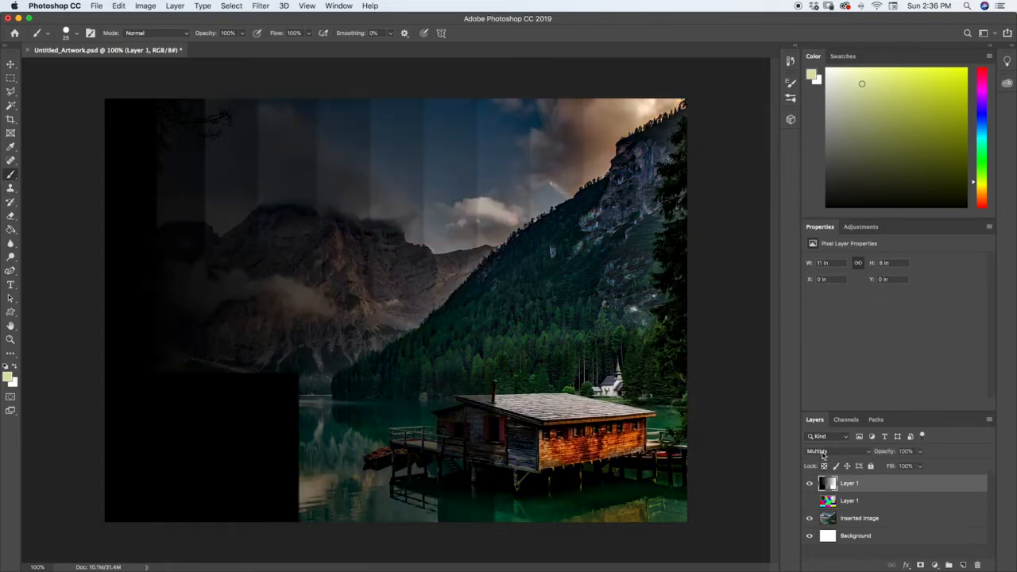
pyautogui.click(822, 450)
pyautogui.click(822, 458)
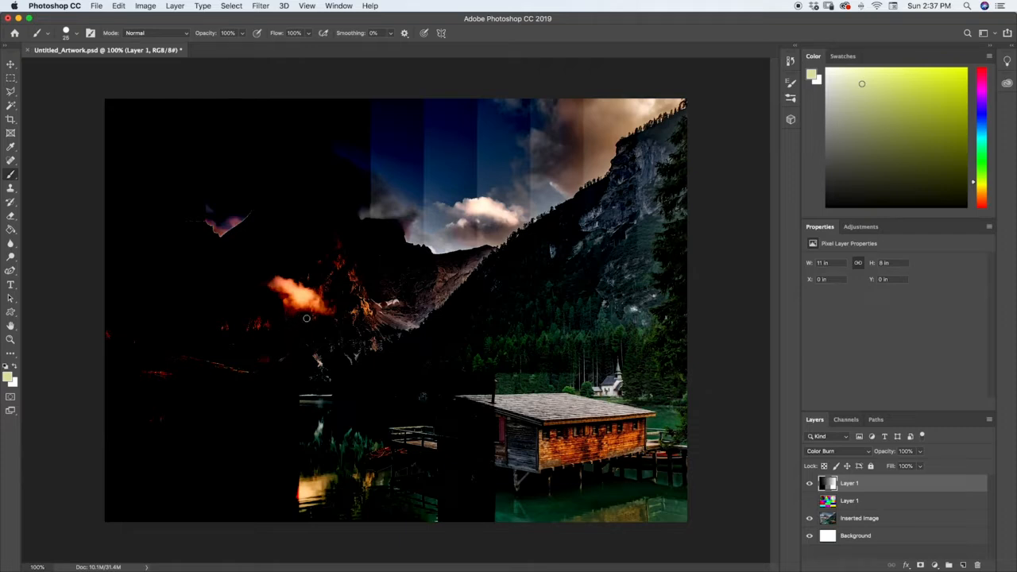
# Hide the grayscale layer, show the color chart layer, and set its blending mode to Linear Burn.
pyautogui.click(810, 501)
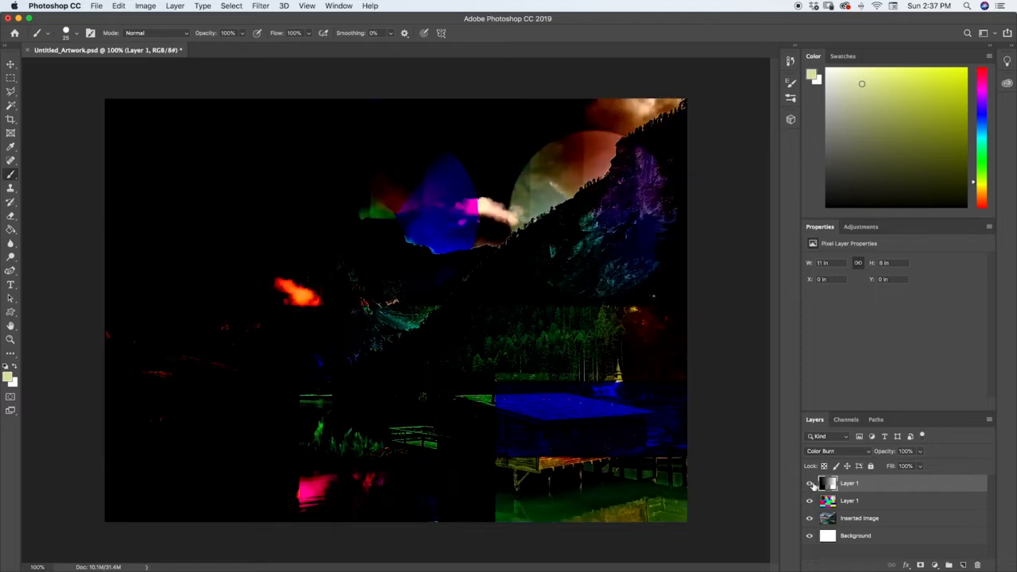
pyautogui.click(810, 483)
pyautogui.click(830, 501)
pyautogui.click(826, 451)
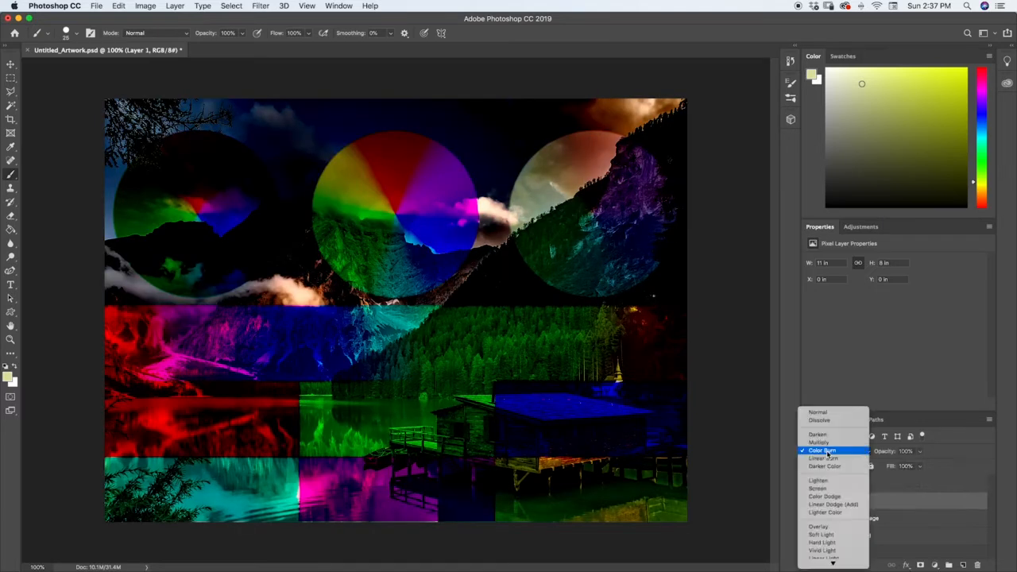
pyautogui.click(821, 459)
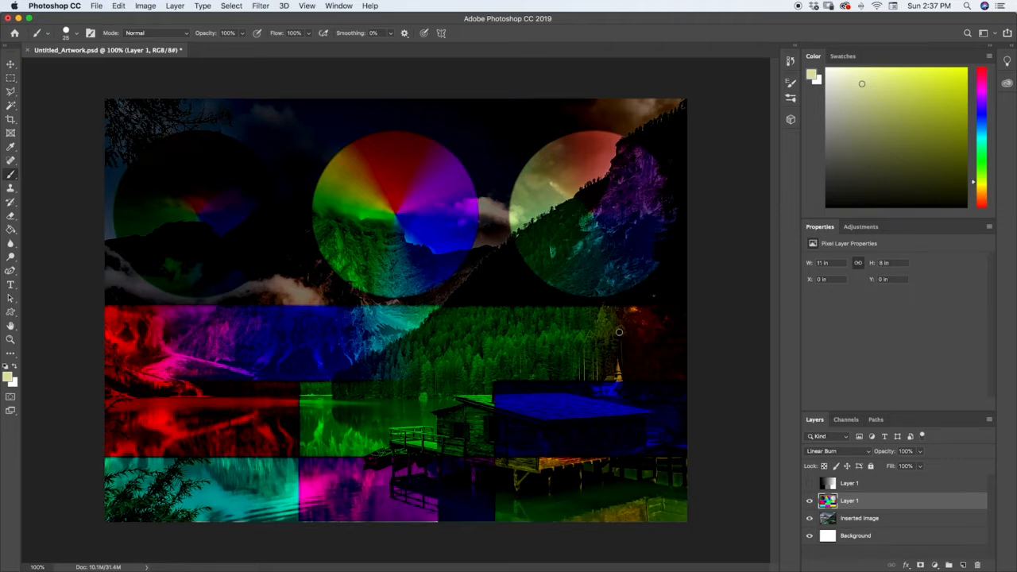
# Vary the color chart layer's fill to preview its effect on Linear Burn, and restore it to 100%.
pyautogui.click(920, 468)
pyautogui.moveTo(916, 480)
pyautogui.mouseDown()
pyautogui.moveTo(880, 481)
pyautogui.moveTo(926, 475)
pyautogui.moveTo(899, 467)
pyautogui.moveTo(927, 467)
pyautogui.moveTo(892, 481)
pyautogui.moveTo(921, 479)
pyautogui.mouseUp()
pyautogui.click(920, 452)
pyautogui.click(920, 466)
pyautogui.click(937, 482)
pyautogui.click(937, 484)
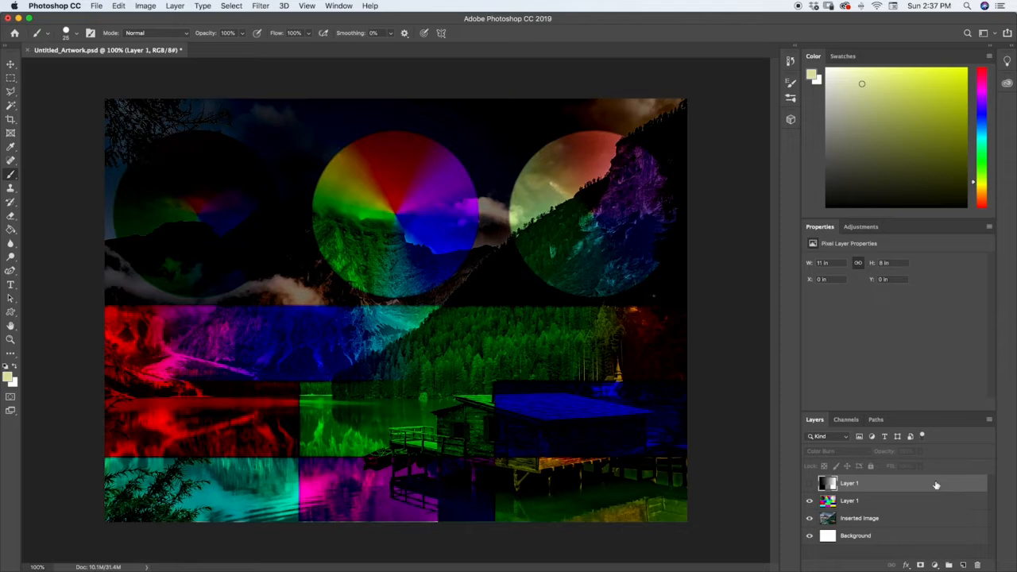
# Select the color chart layer again and set its blending mode to Darker Color.
pyautogui.click(840, 501)
pyautogui.click(837, 517)
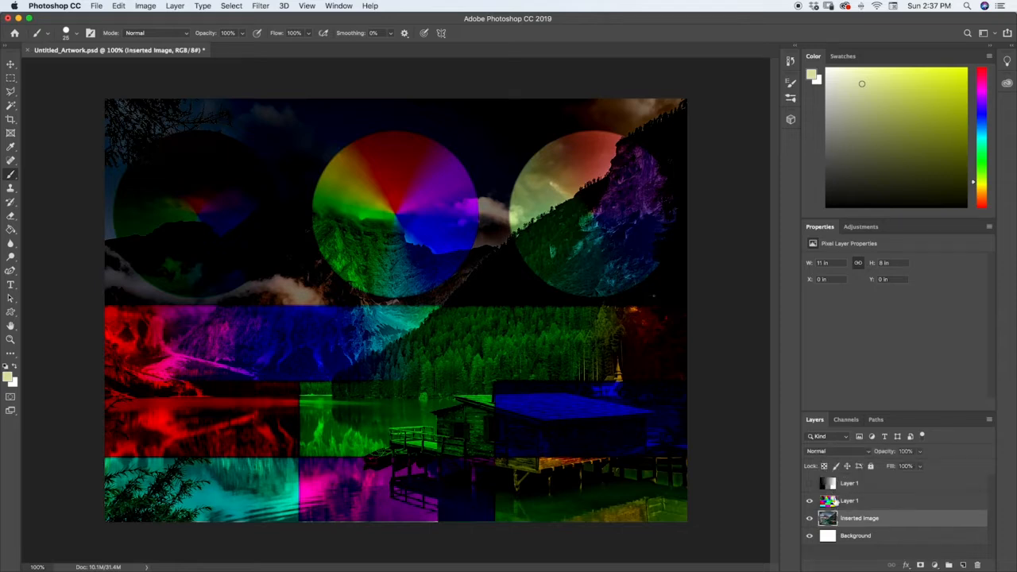
pyautogui.click(831, 502)
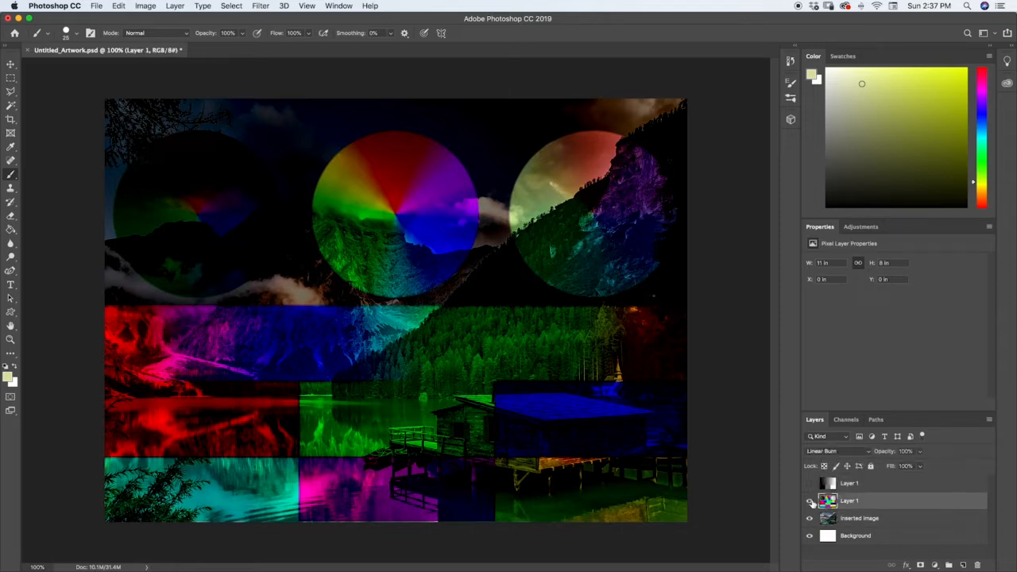
pyautogui.click(837, 451)
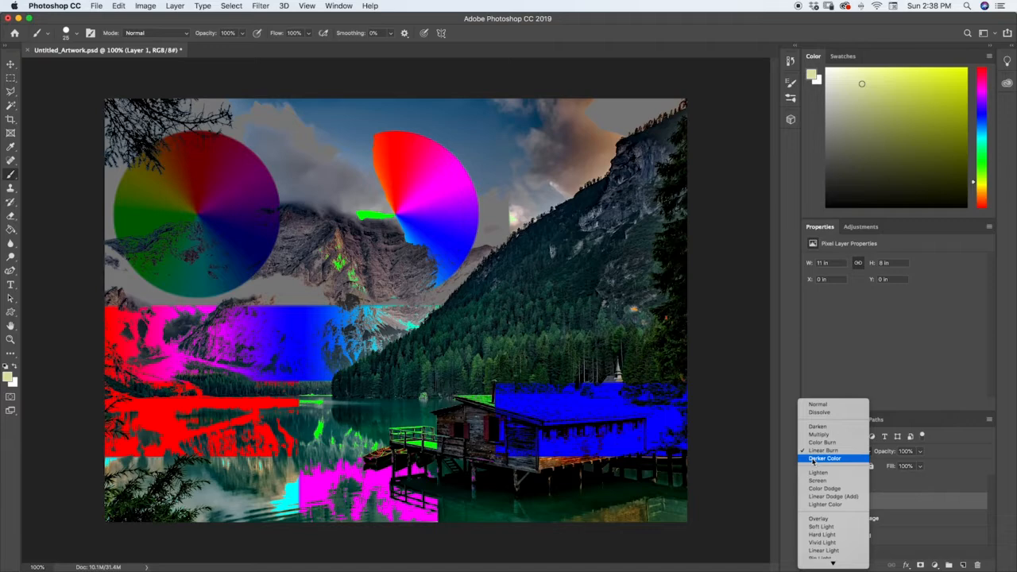
pyautogui.click(823, 458)
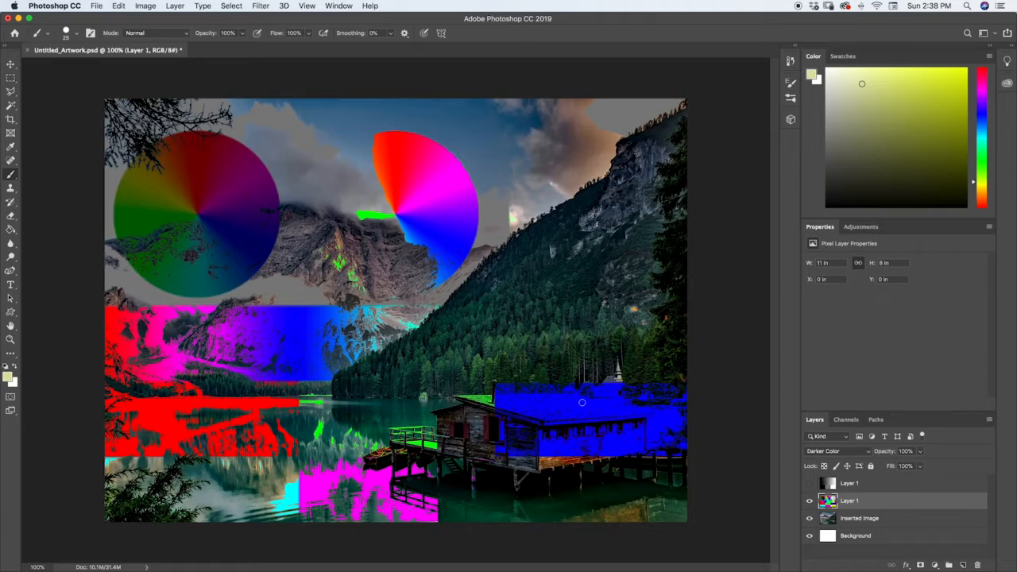
# Toggle the color chart layer for comparison with the photo, and display the grayscale layer in its place with the Darker Color blending mode.
pyautogui.click(810, 500)
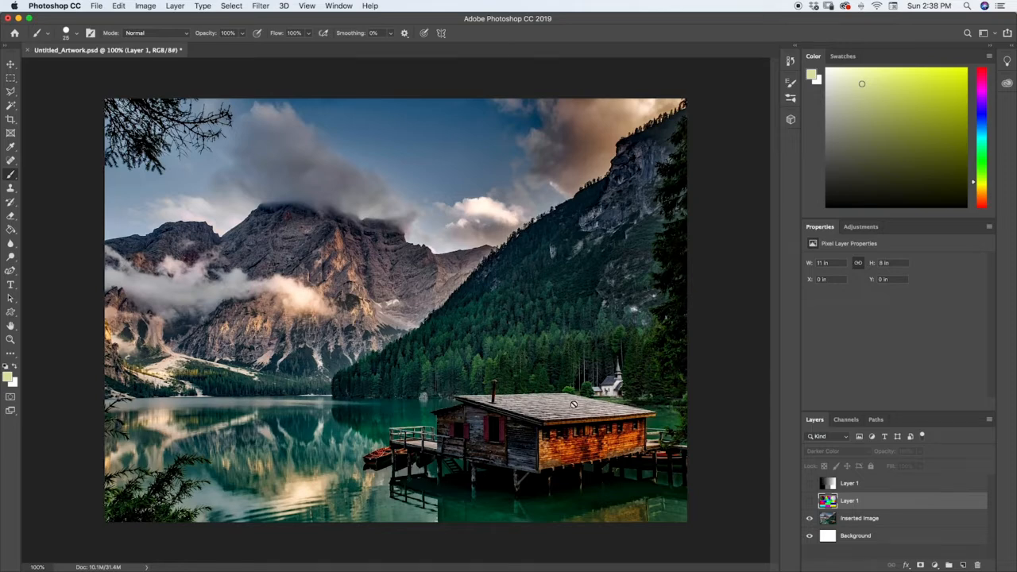
pyautogui.click(810, 500)
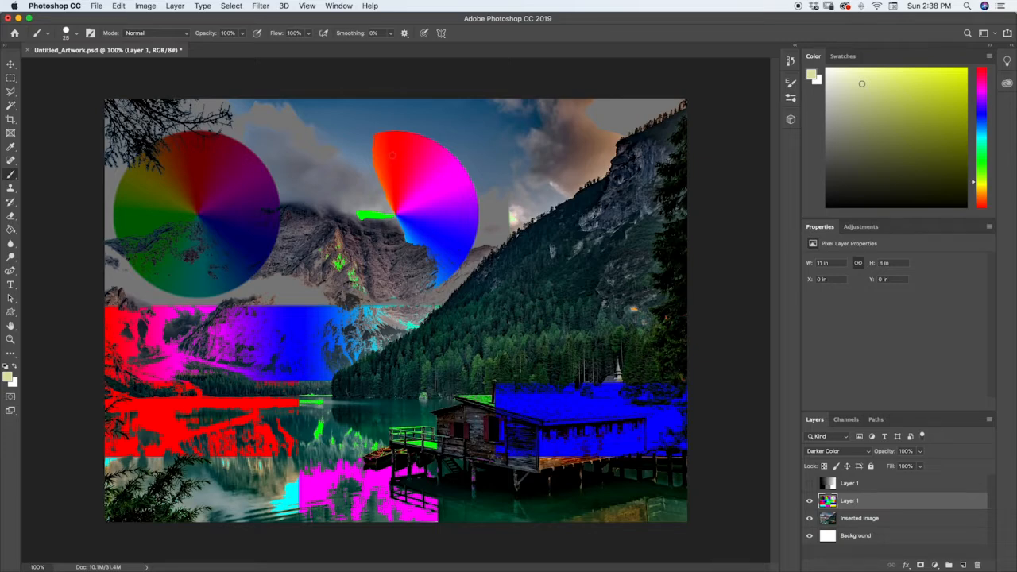
pyautogui.click(809, 500)
pyautogui.click(810, 483)
pyautogui.click(830, 483)
pyautogui.click(826, 450)
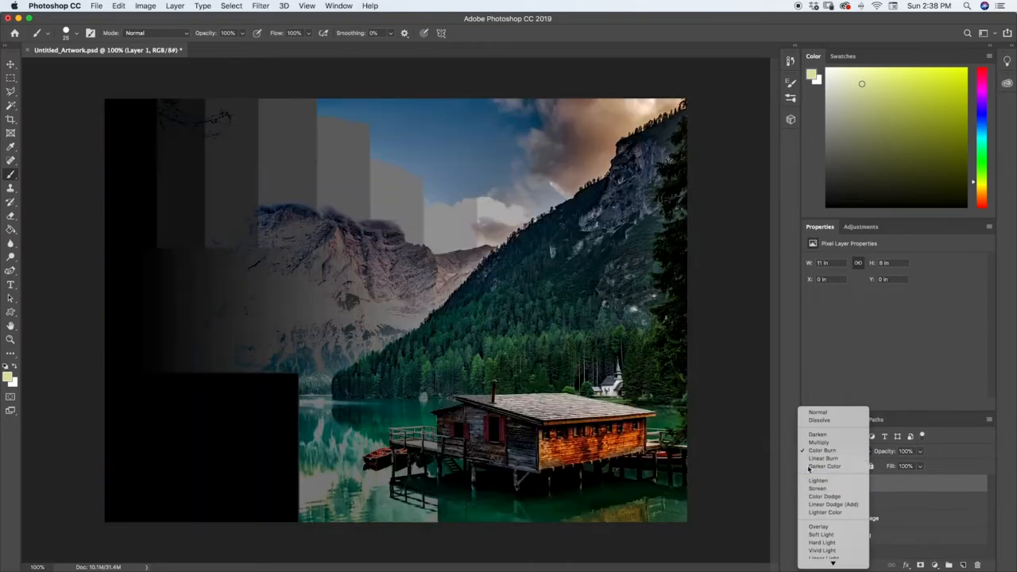
pyautogui.click(824, 466)
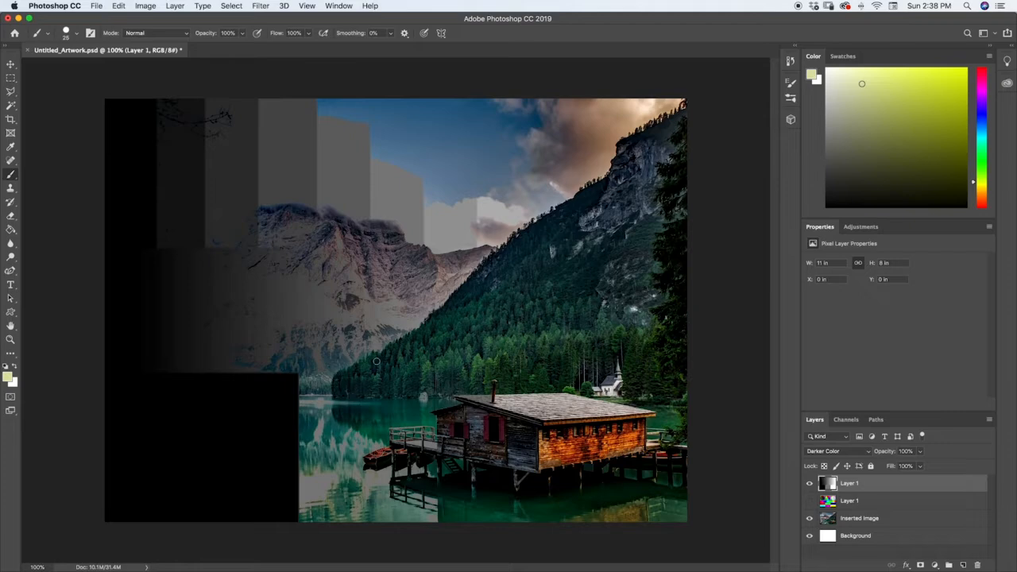
# Hide the grayscale layer, show the color chart layer, and change its blending mode to Lighten.
pyautogui.click(817, 451)
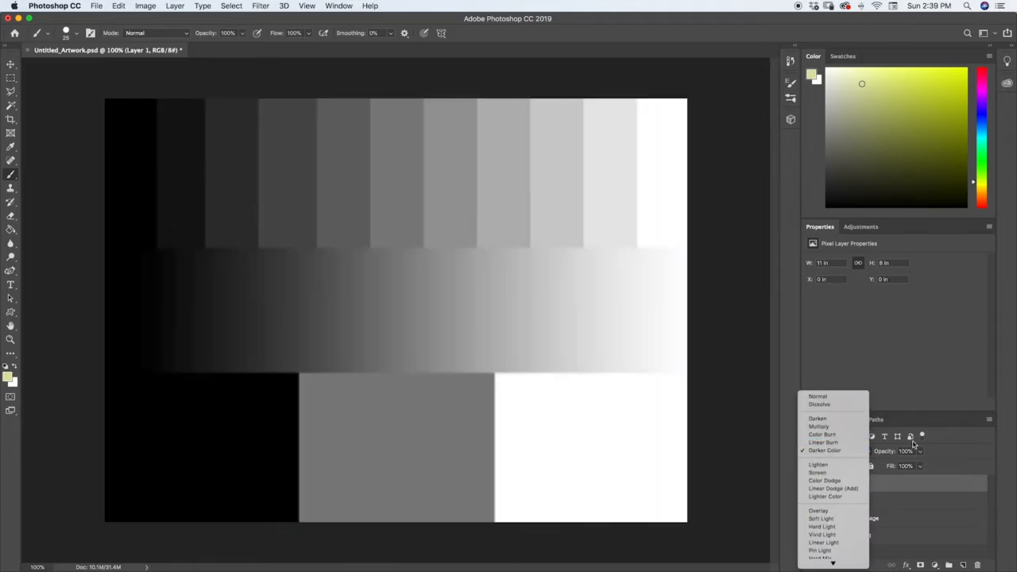
pyautogui.click(946, 436)
pyautogui.click(809, 483)
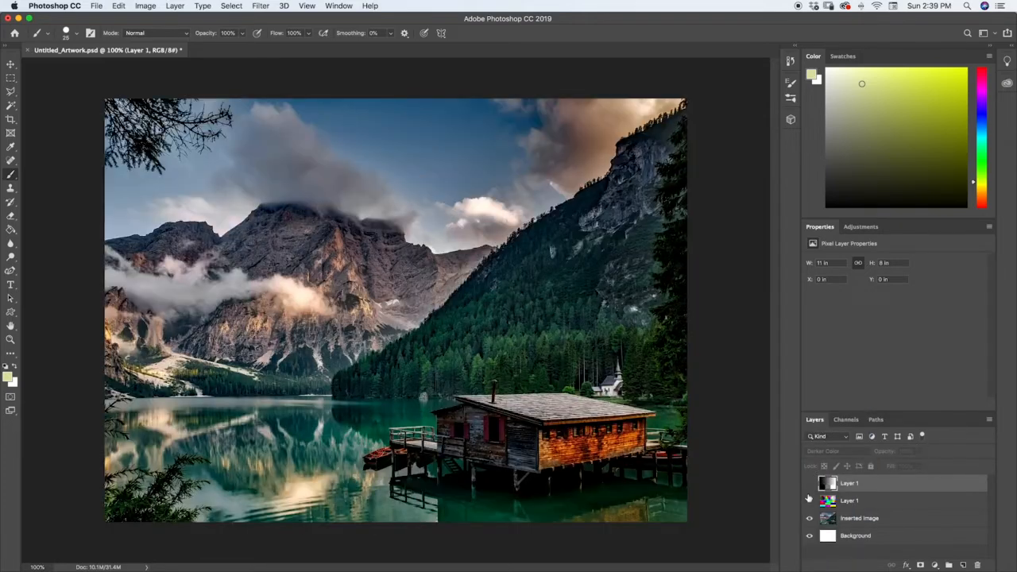
pyautogui.click(808, 500)
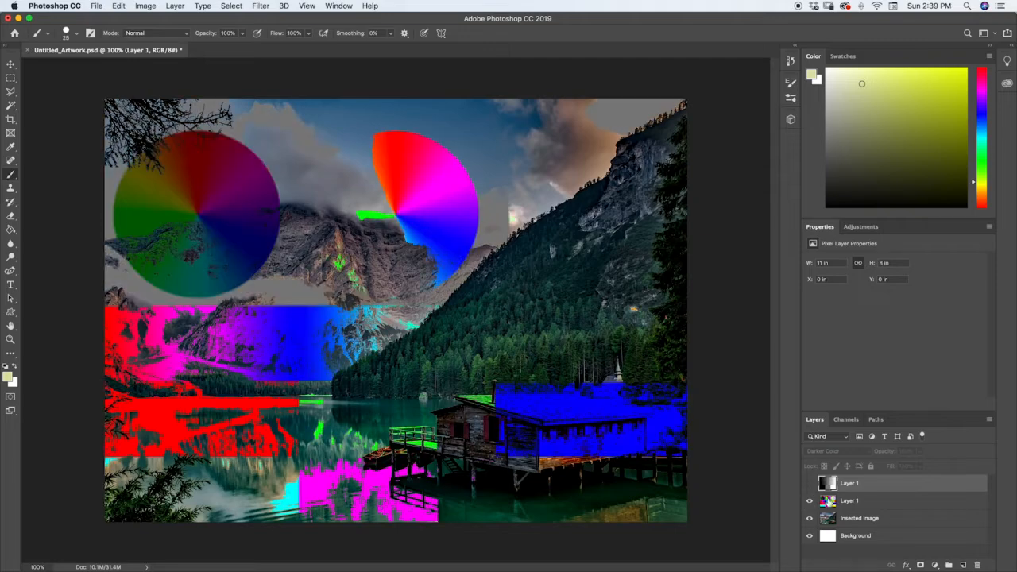
pyautogui.click(823, 502)
pyautogui.click(816, 451)
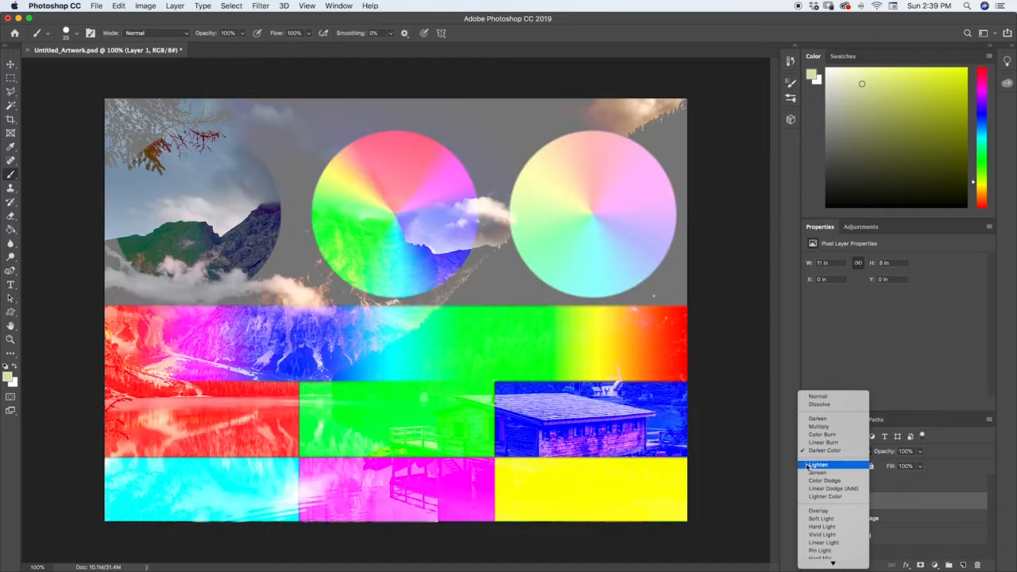
pyautogui.click(809, 464)
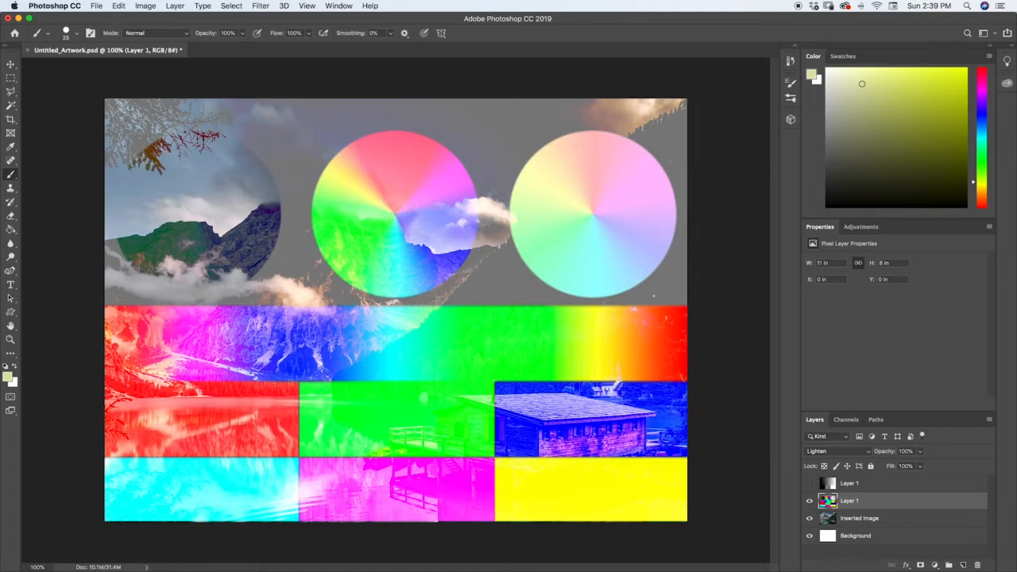
# Display the grayscale layer without the color chart and apply the Lighten blending mode to it, followed by Screen.
pyautogui.click(810, 483)
pyautogui.click(810, 500)
pyautogui.click(826, 484)
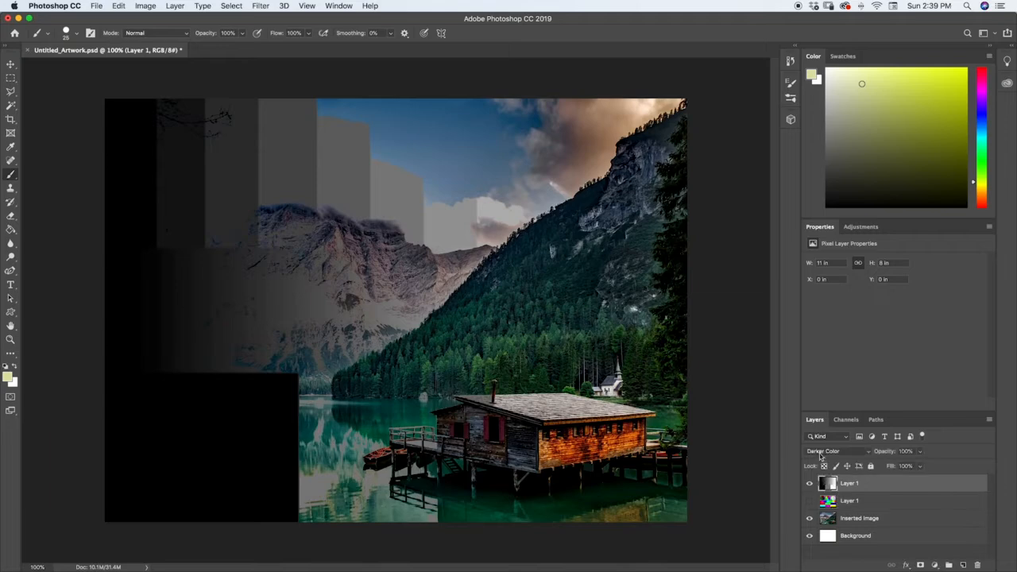
pyautogui.click(820, 451)
pyautogui.click(818, 465)
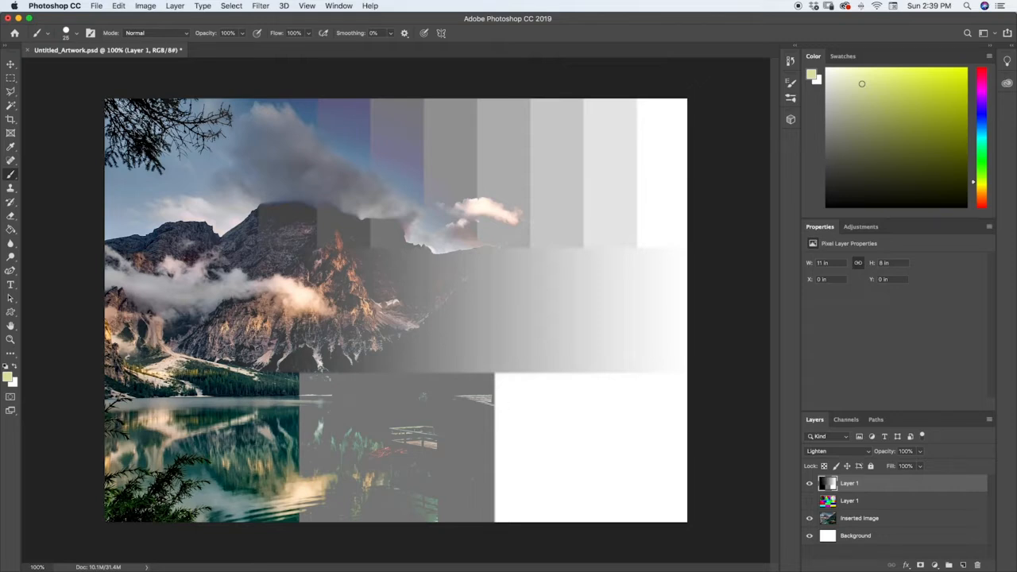
pyautogui.click(830, 452)
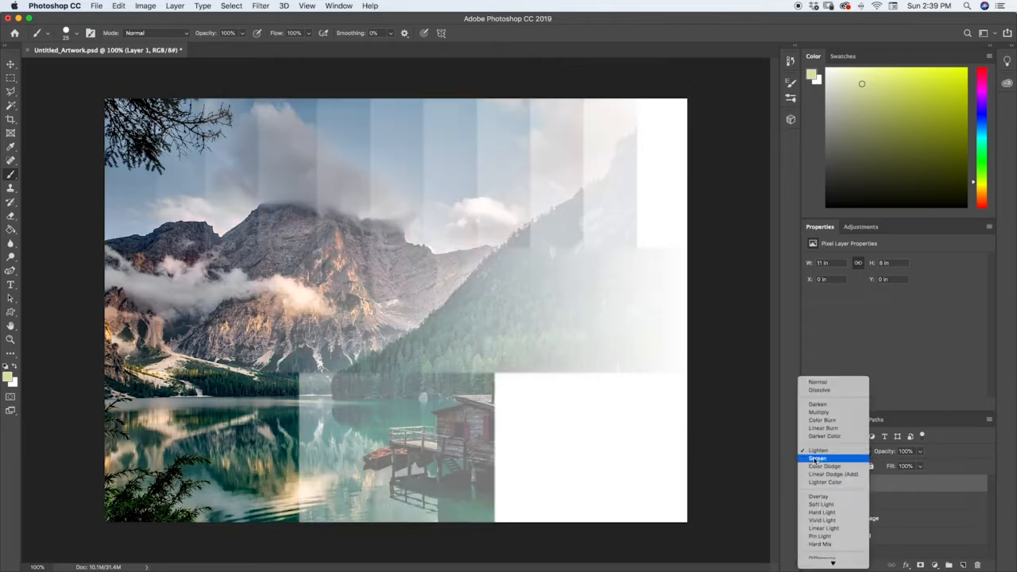
pyautogui.click(816, 461)
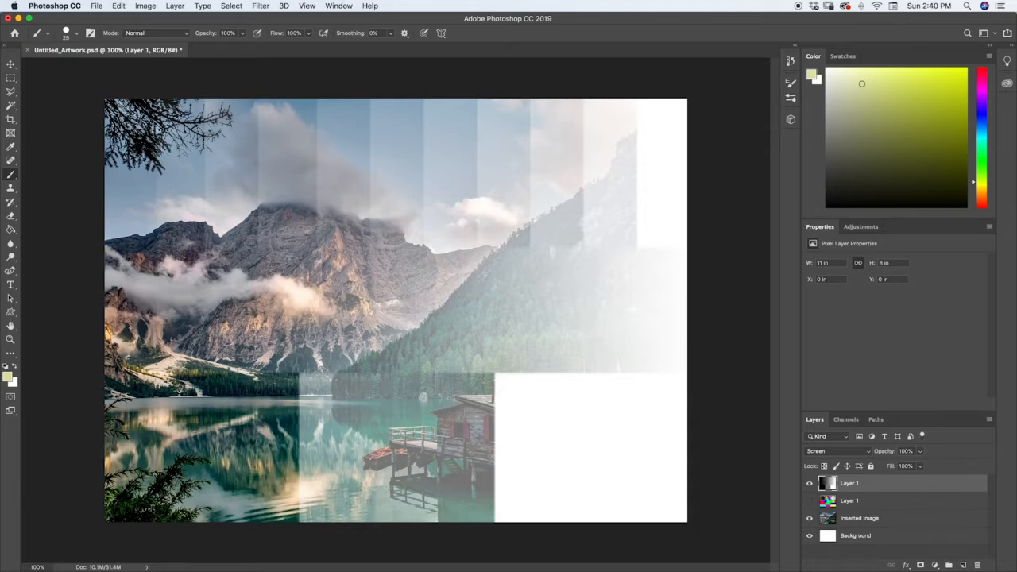
# Hide the grayscale layer, show the color chart layer, and set its blending mode to Screen.
pyautogui.click(810, 483)
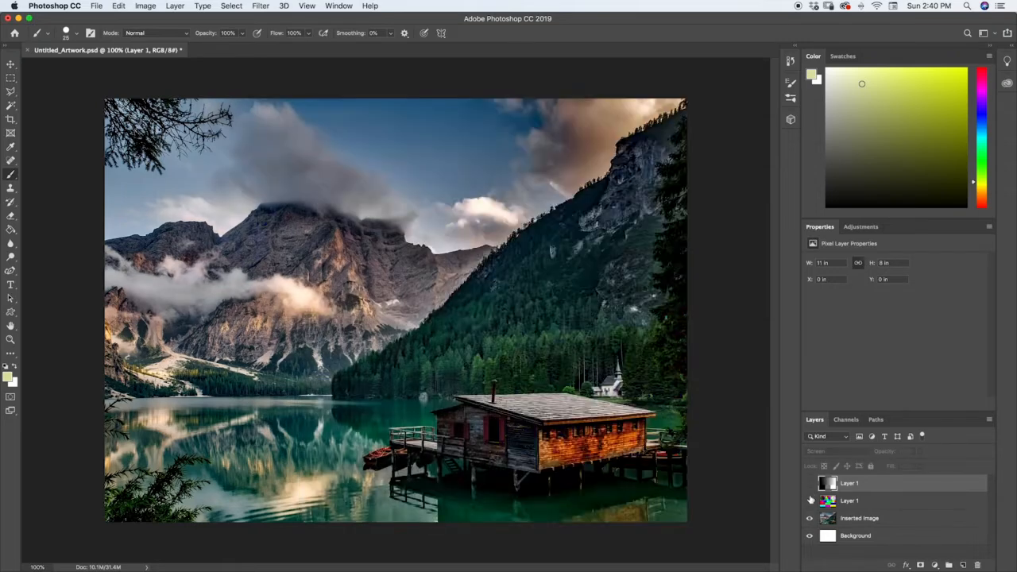
pyautogui.click(810, 501)
pyautogui.click(828, 500)
pyautogui.click(818, 451)
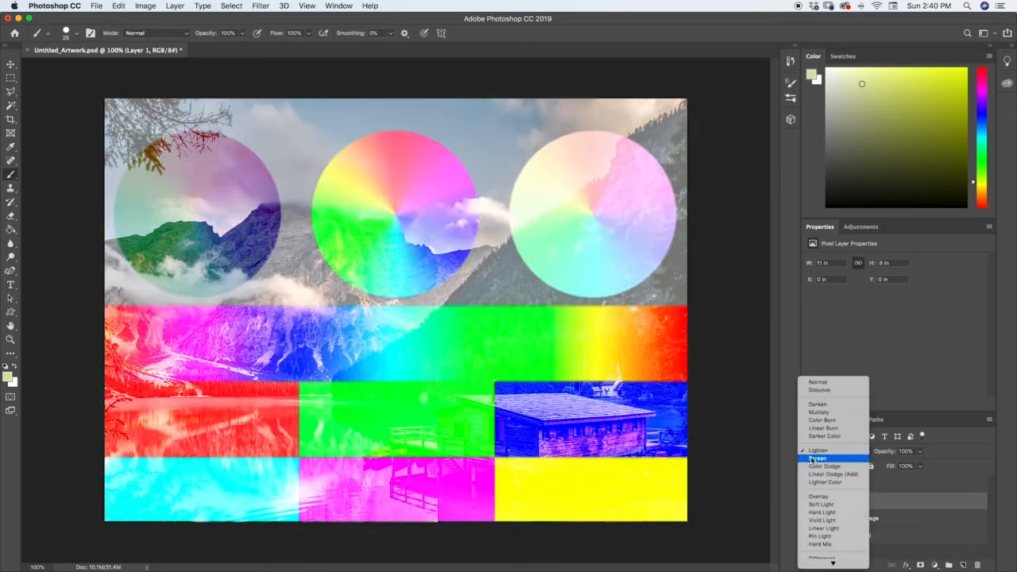
pyautogui.click(817, 461)
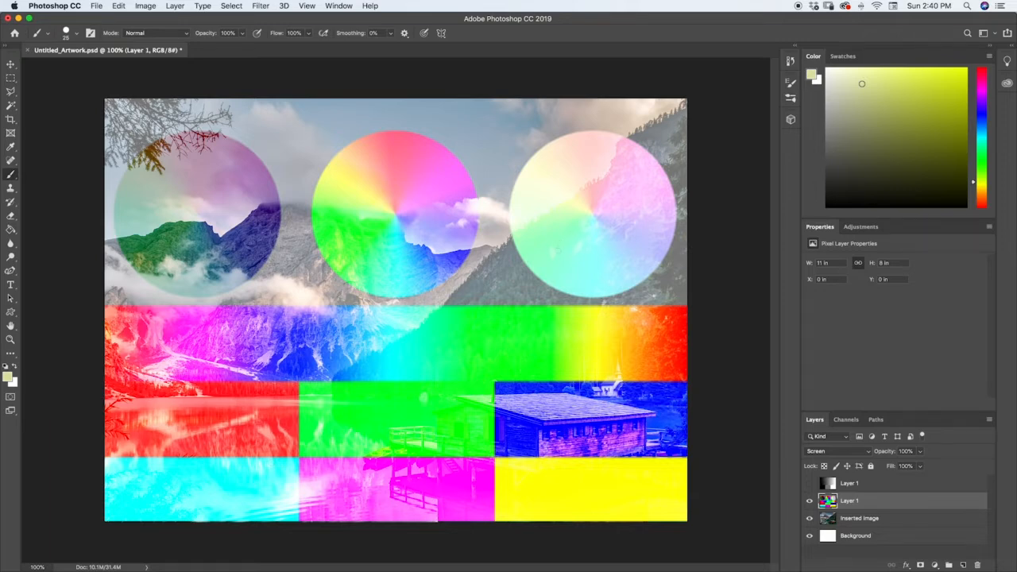
# Change the color chart layer's blending mode to Color Dodge and preview a fill adjustment, leaving the fill at 100%.
pyautogui.click(829, 451)
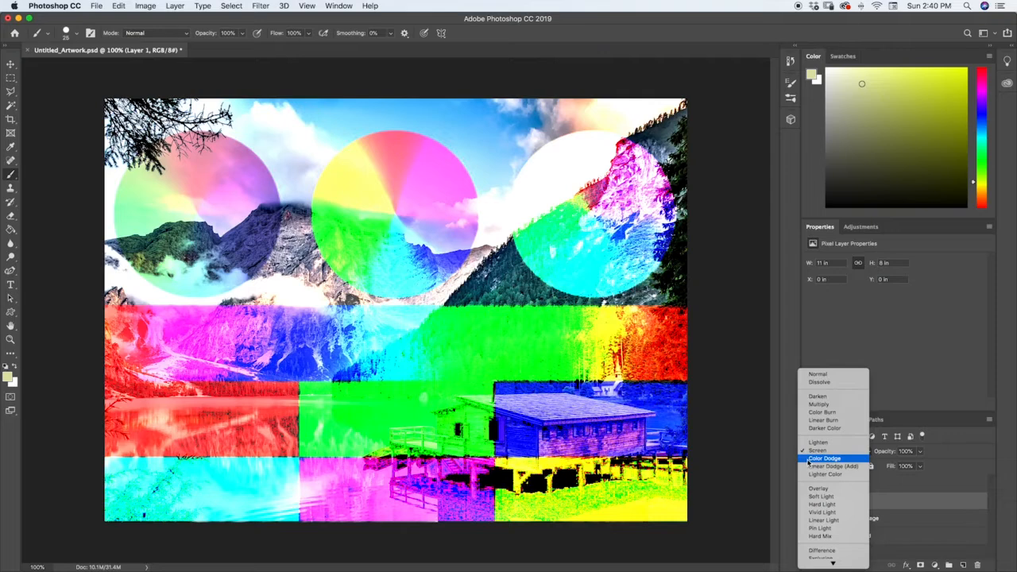
pyautogui.click(810, 460)
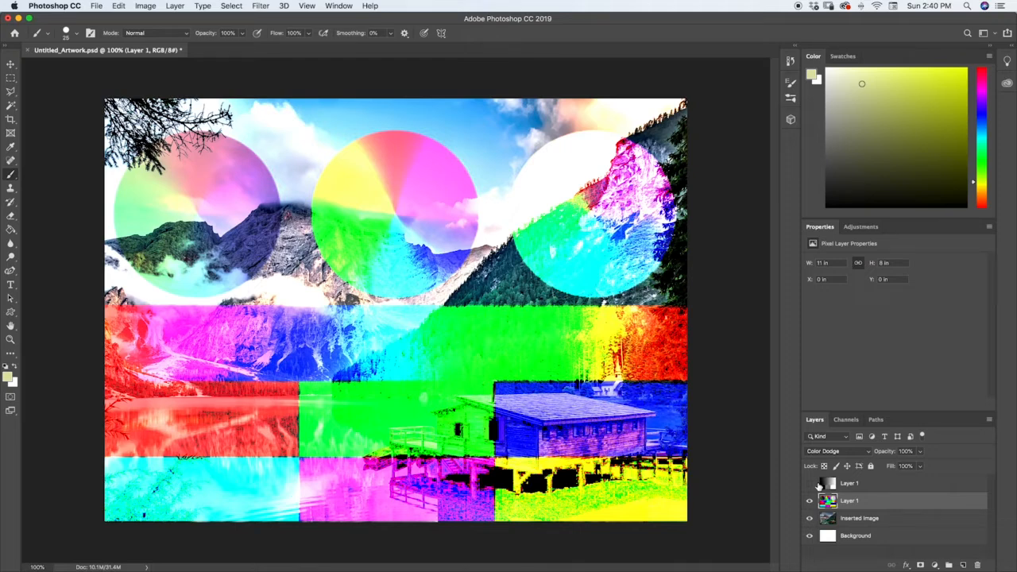
pyautogui.click(919, 466)
pyautogui.moveTo(916, 481)
pyautogui.mouseDown()
pyautogui.moveTo(880, 481)
pyautogui.moveTo(932, 478)
pyautogui.moveTo(925, 467)
pyautogui.mouseUp()
pyautogui.click(922, 469)
# Toggle the color chart layer's visibility to compare the Color Dodge effect with the original photo.
pyautogui.click(810, 501)
pyautogui.click(810, 501)
pyautogui.click(810, 501)
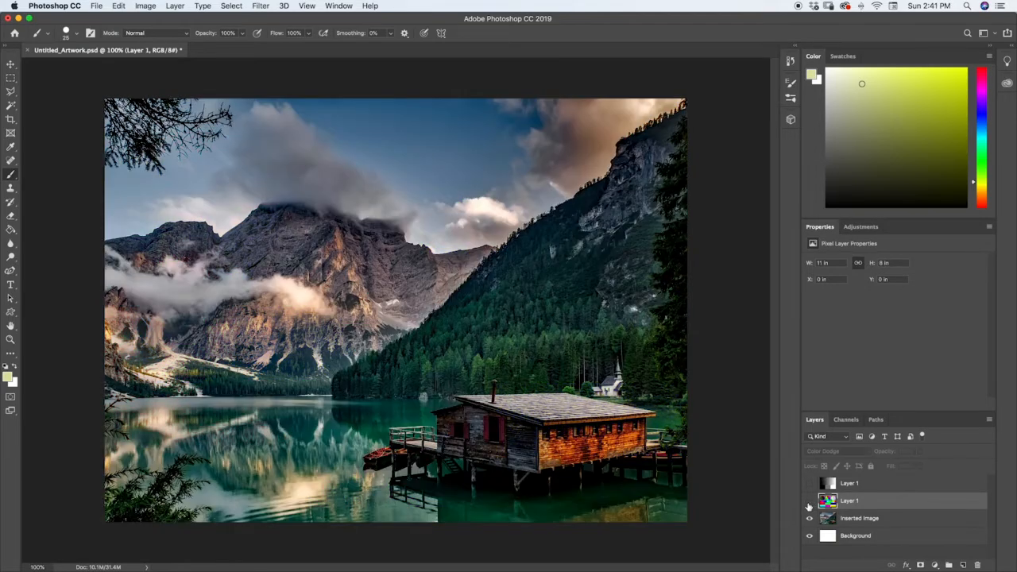
pyautogui.click(810, 501)
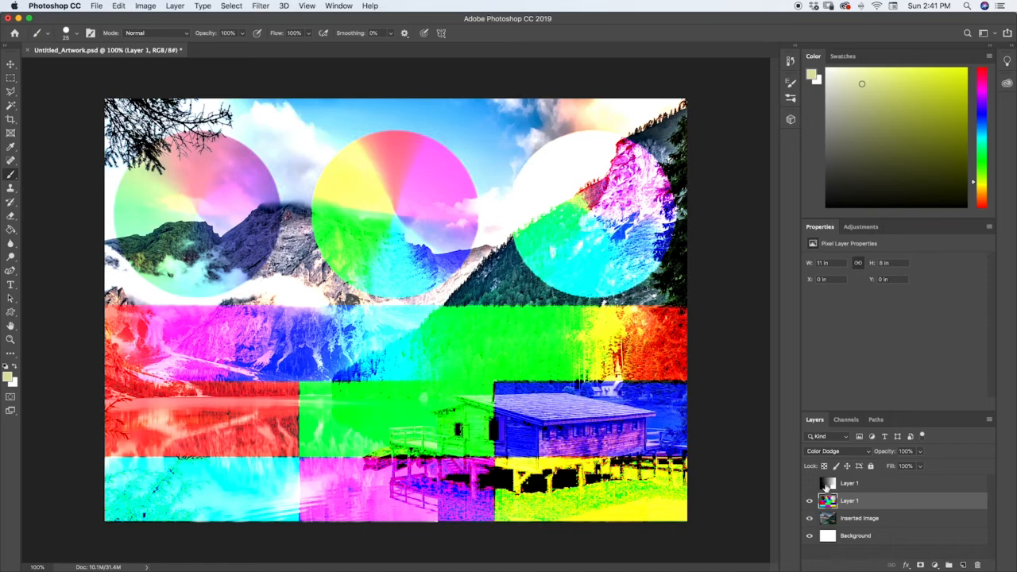
# Show only the grayscale layer over the photo, set it to Color Dodge, and compare the effect with the original photo.
pyautogui.click(809, 483)
pyautogui.click(809, 501)
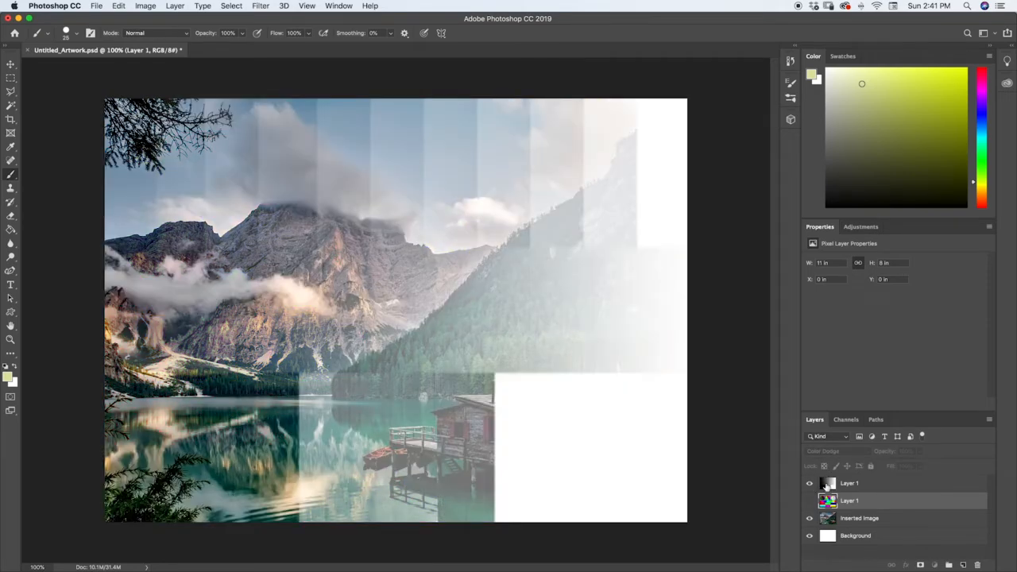
pyautogui.click(826, 484)
pyautogui.click(828, 450)
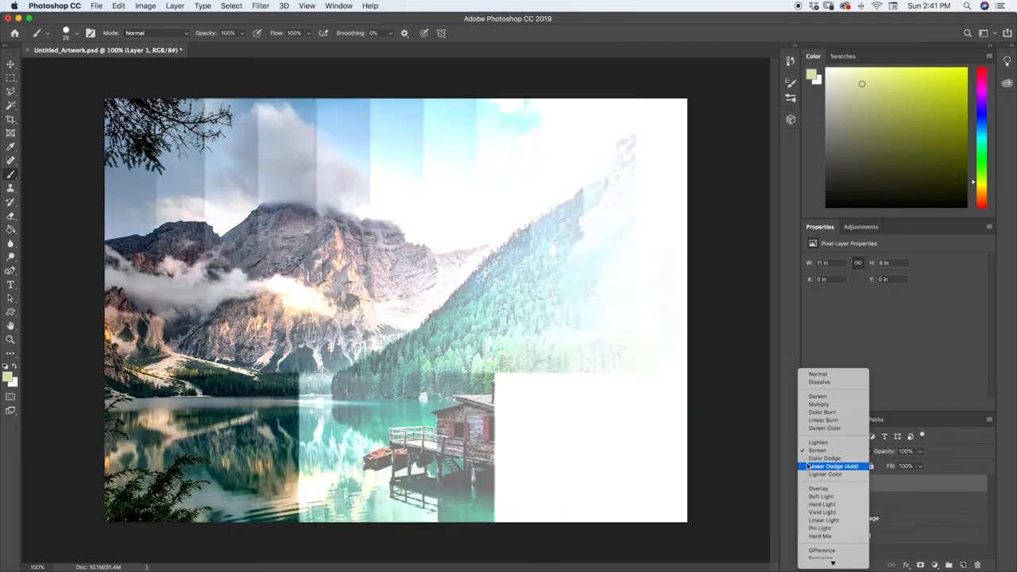
pyautogui.click(823, 458)
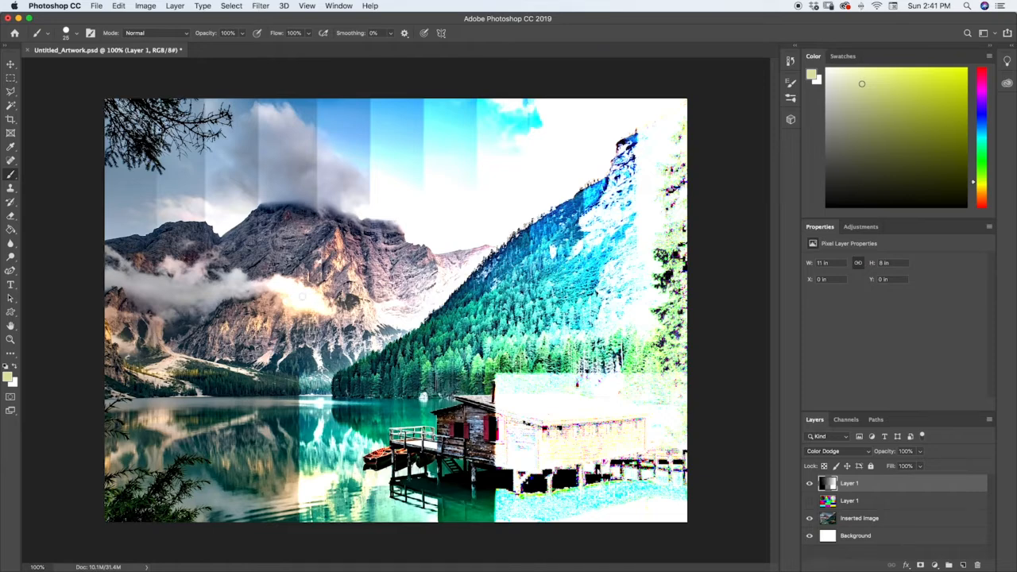
pyautogui.click(808, 484)
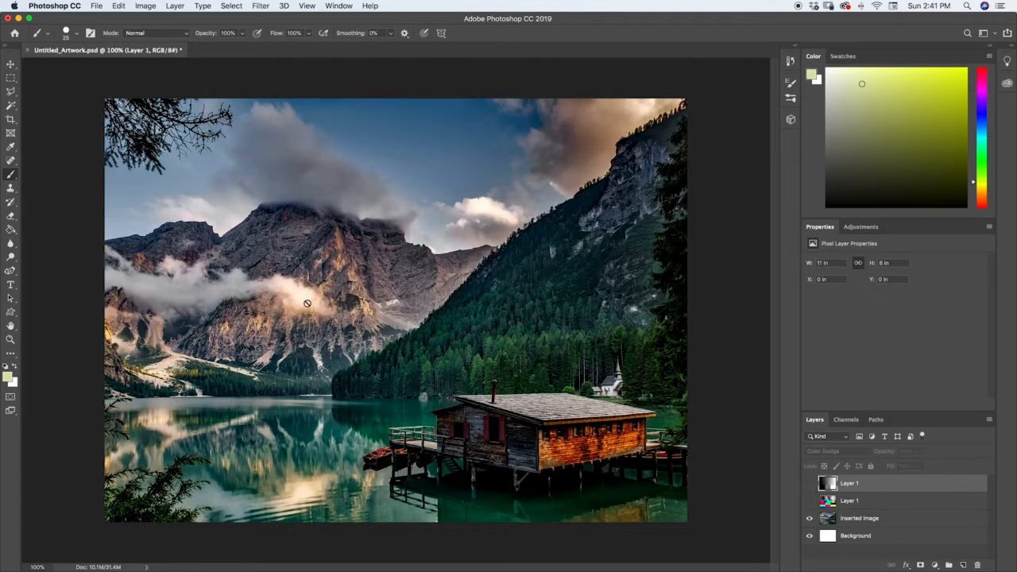
pyautogui.click(808, 483)
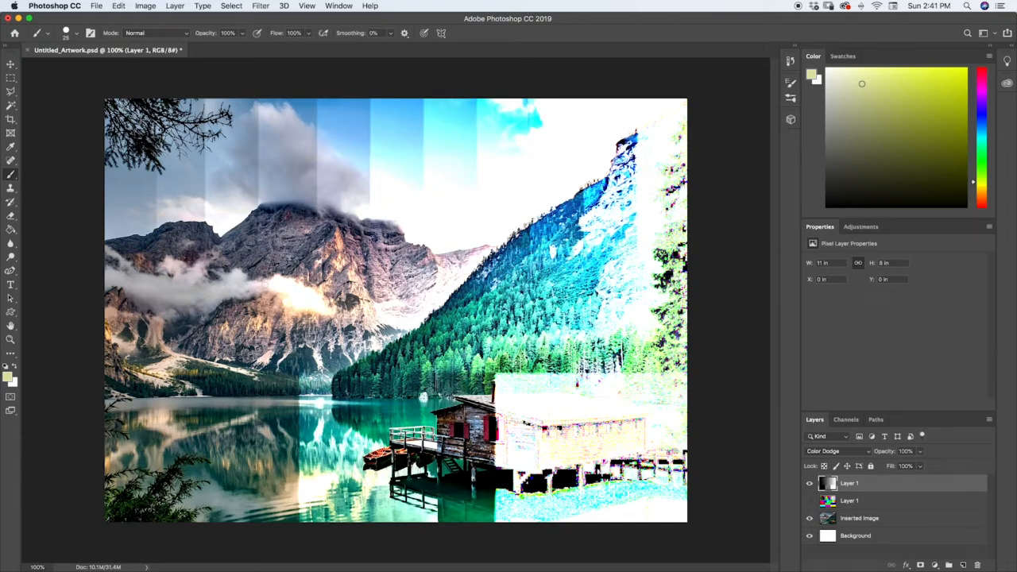
# Swap the grayscale layer for the color chart layer and apply Linear Dodge (Add) to it, followed by Lighter Color.
pyautogui.click(809, 483)
pyautogui.click(810, 501)
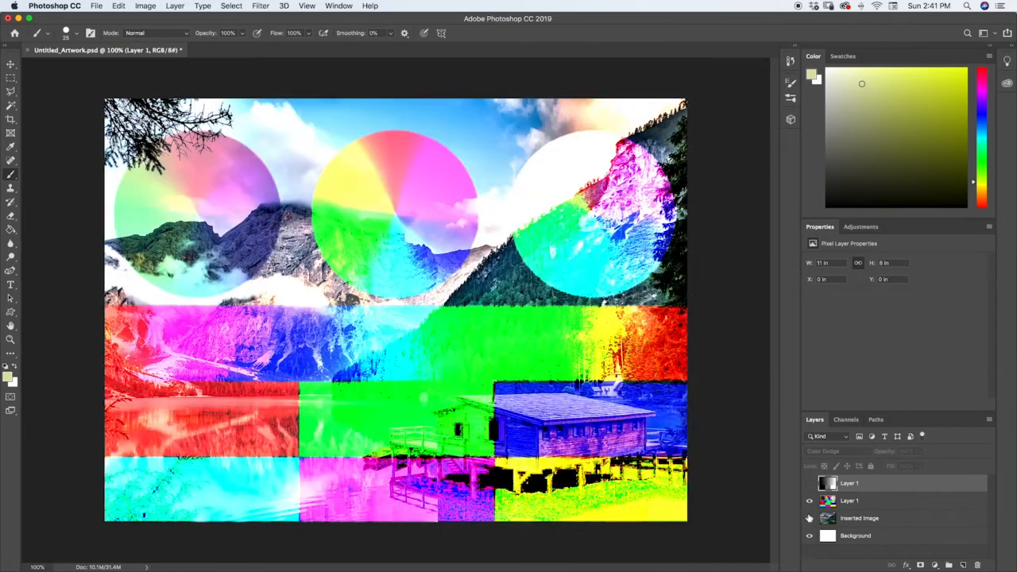
pyautogui.click(824, 502)
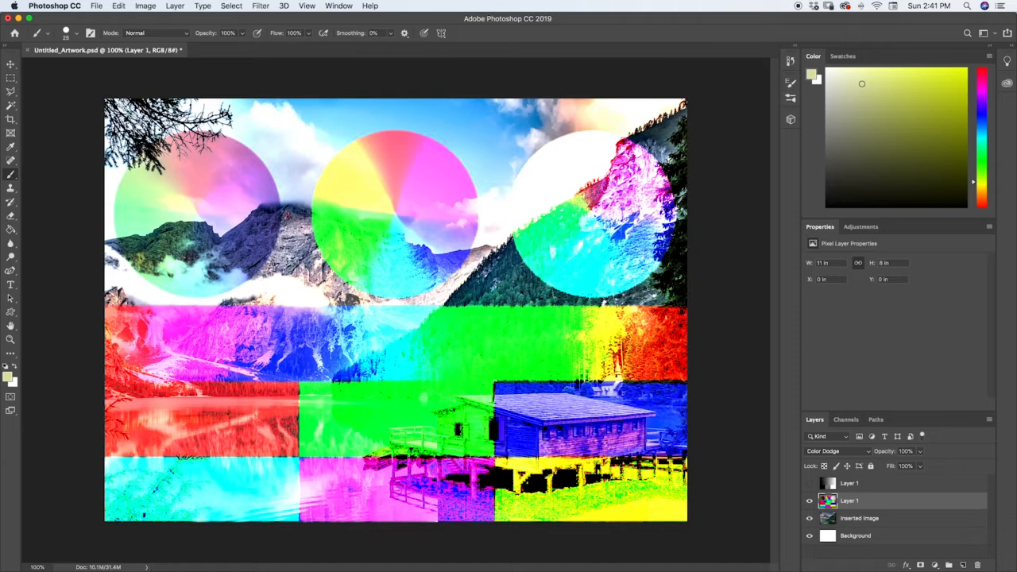
pyautogui.click(816, 452)
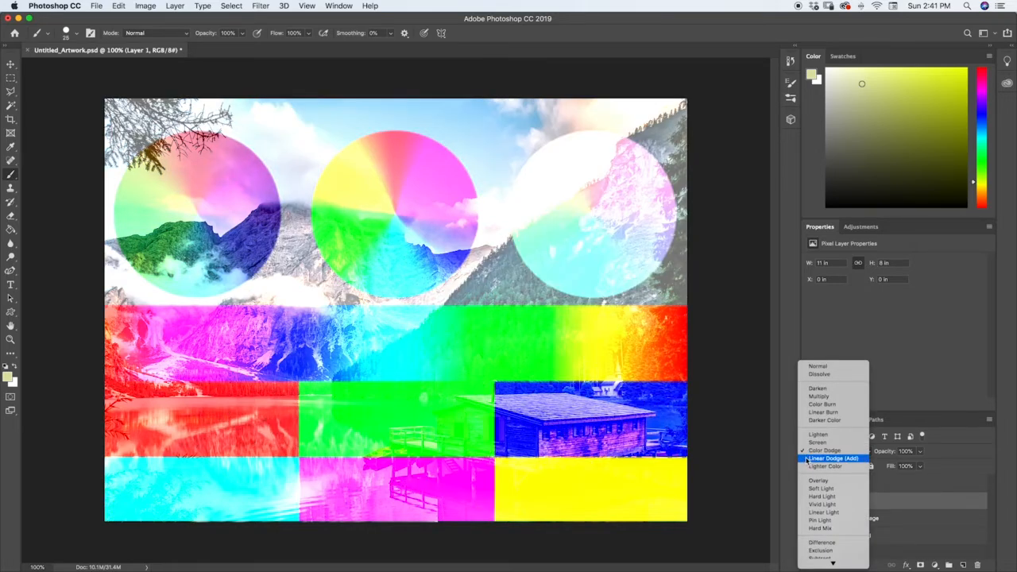
pyautogui.click(805, 458)
pyautogui.click(816, 450)
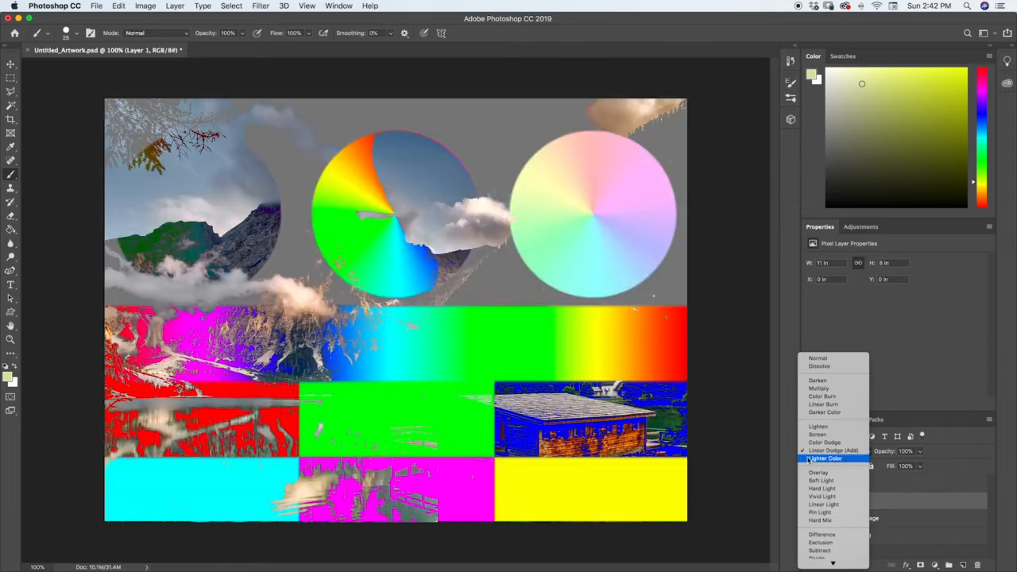
pyautogui.click(810, 460)
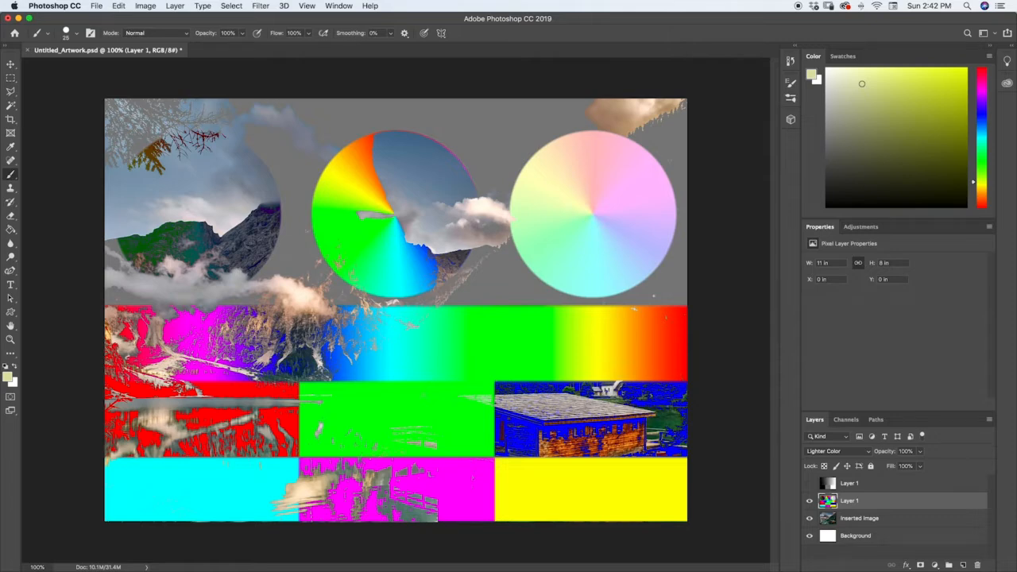
# Show the grayscale layer instead of the color chart and apply Lighter Color to it, followed by Overlay.
pyautogui.click(829, 483)
pyautogui.click(809, 483)
pyautogui.click(810, 500)
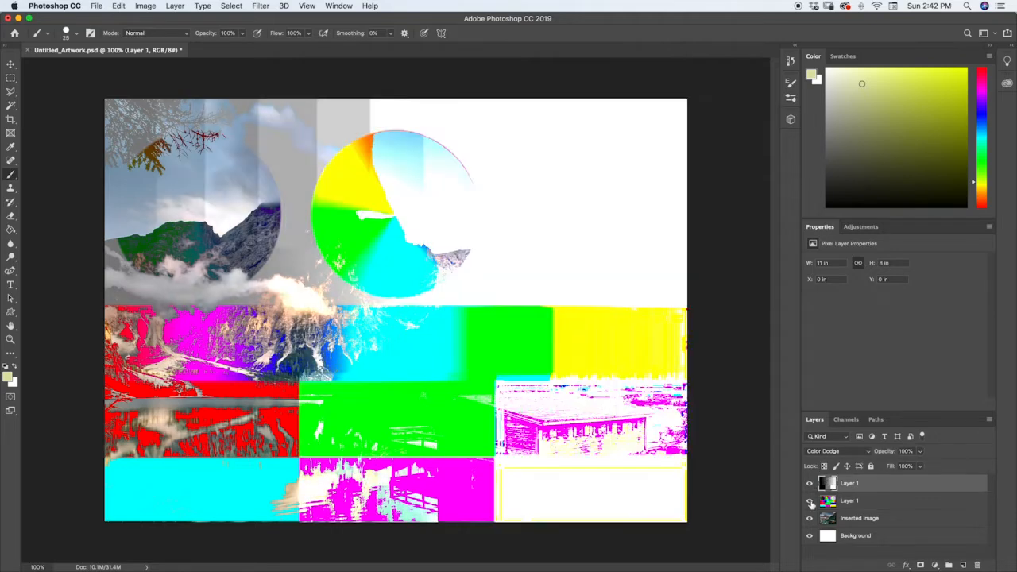
pyautogui.click(826, 453)
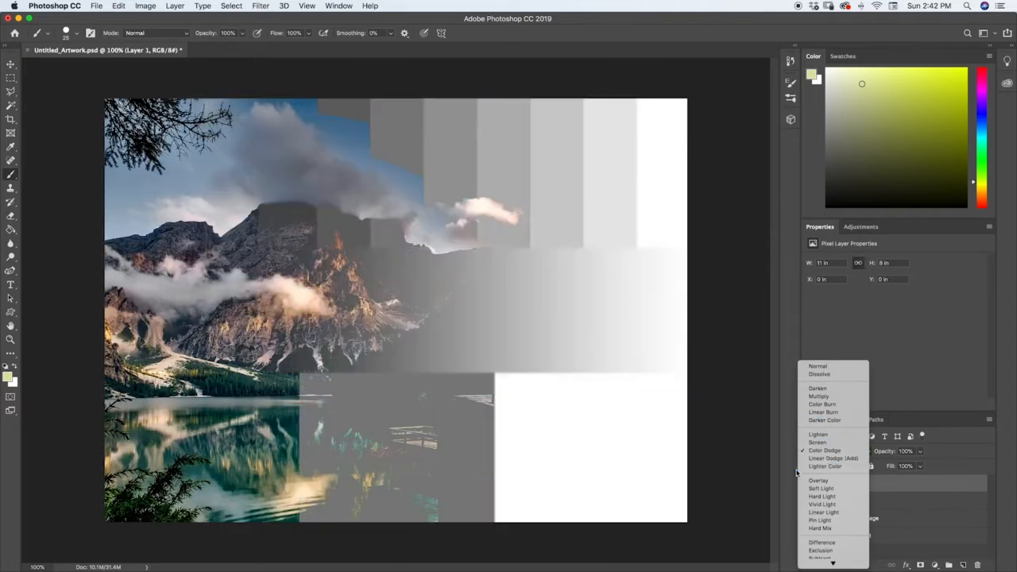
pyautogui.click(825, 466)
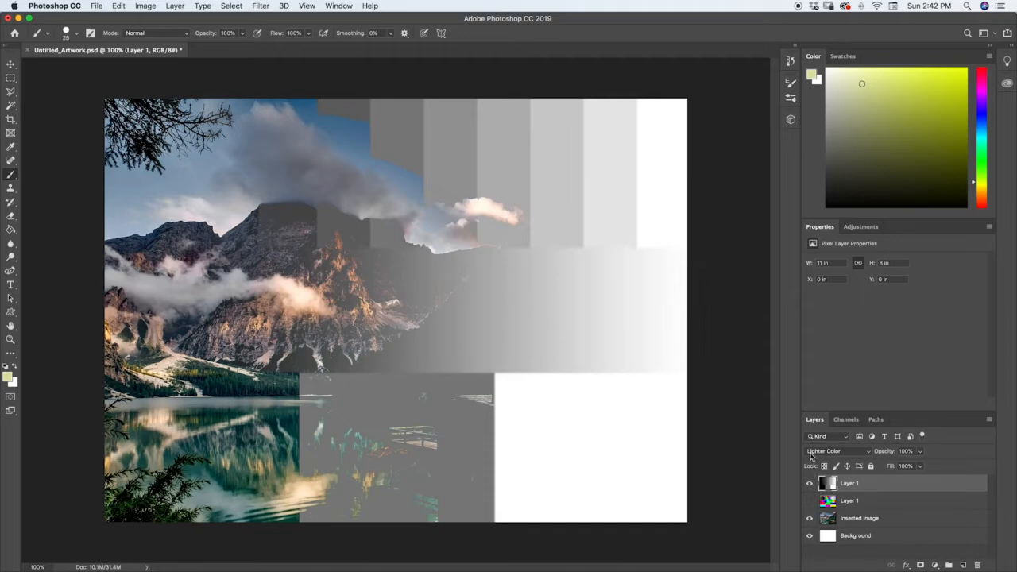
pyautogui.click(812, 451)
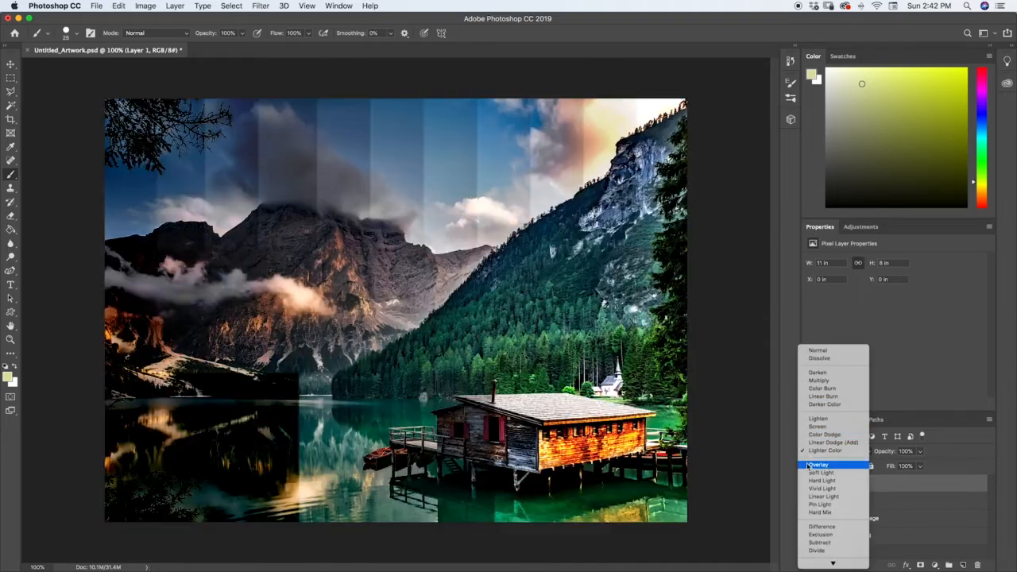
pyautogui.click(807, 464)
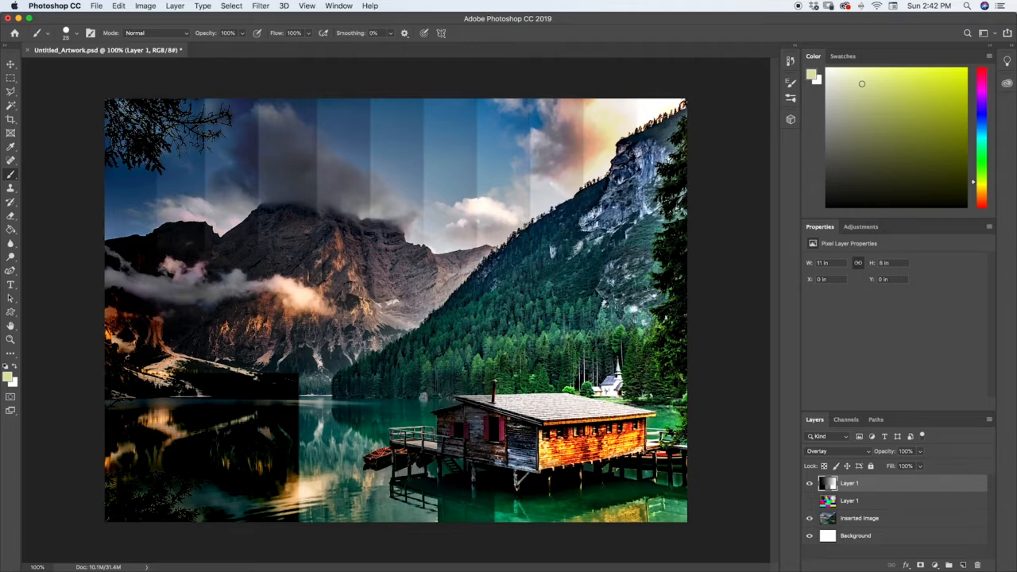
# Move the foreground color from a light tone down to a dark tone in the color field, and hide the grayscale layer.
pyautogui.click(819, 141)
pyautogui.moveTo(819, 142)
pyautogui.mouseDown()
pyautogui.moveTo(878, 93)
pyautogui.moveTo(867, 91)
pyautogui.moveTo(842, 127)
pyautogui.moveTo(834, 160)
pyautogui.moveTo(845, 175)
pyautogui.mouseUp()
pyautogui.click(809, 483)
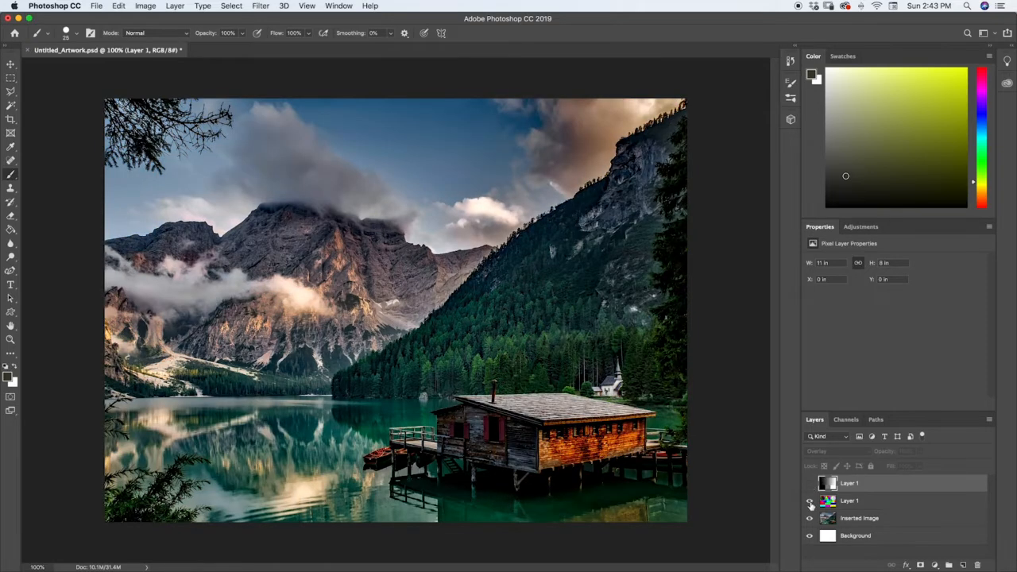
# Show the color chart layer over the photo and apply Overlay to it, followed by Soft Light.
pyautogui.click(809, 500)
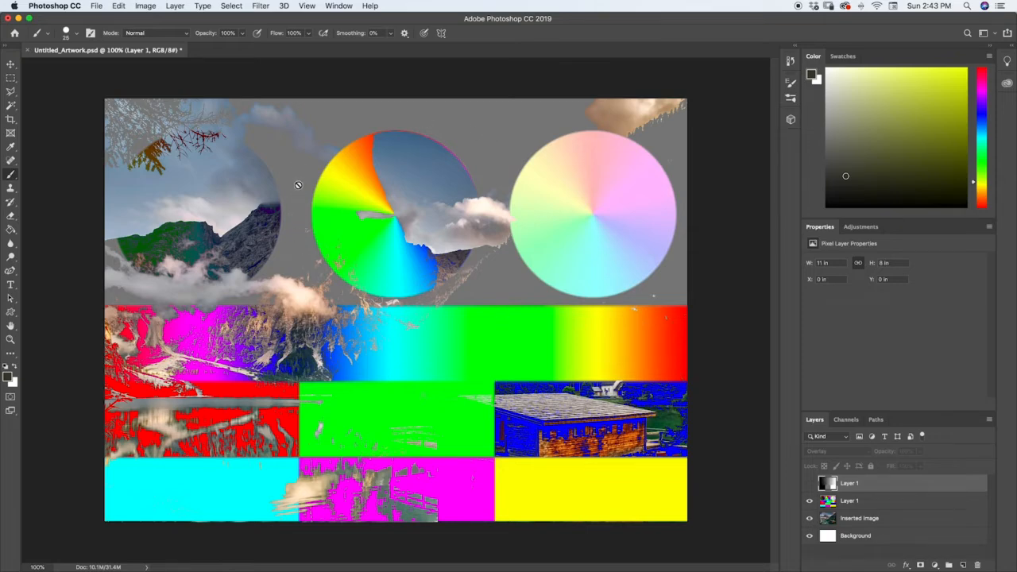
pyautogui.click(840, 501)
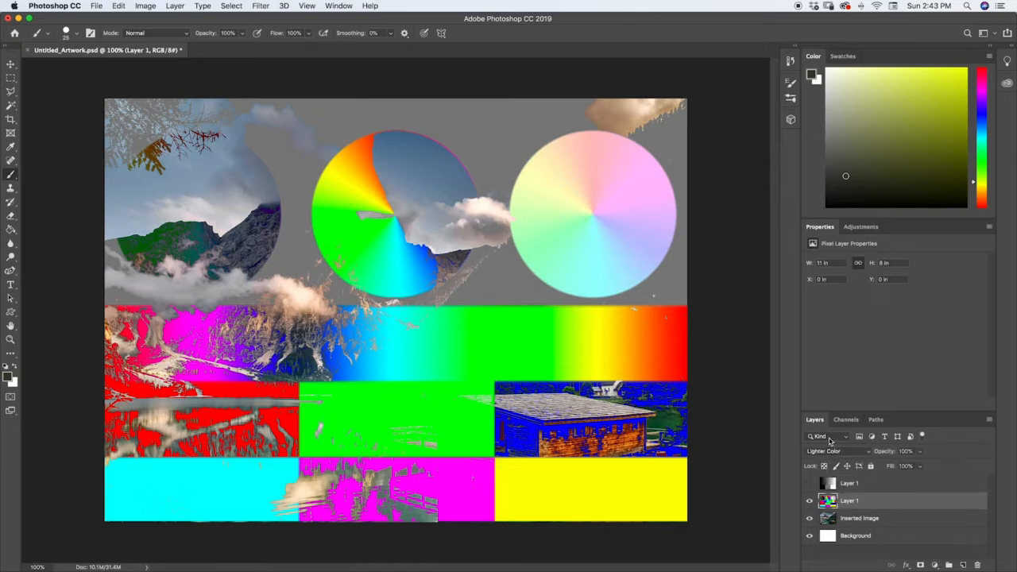
pyautogui.click(826, 451)
pyautogui.click(812, 466)
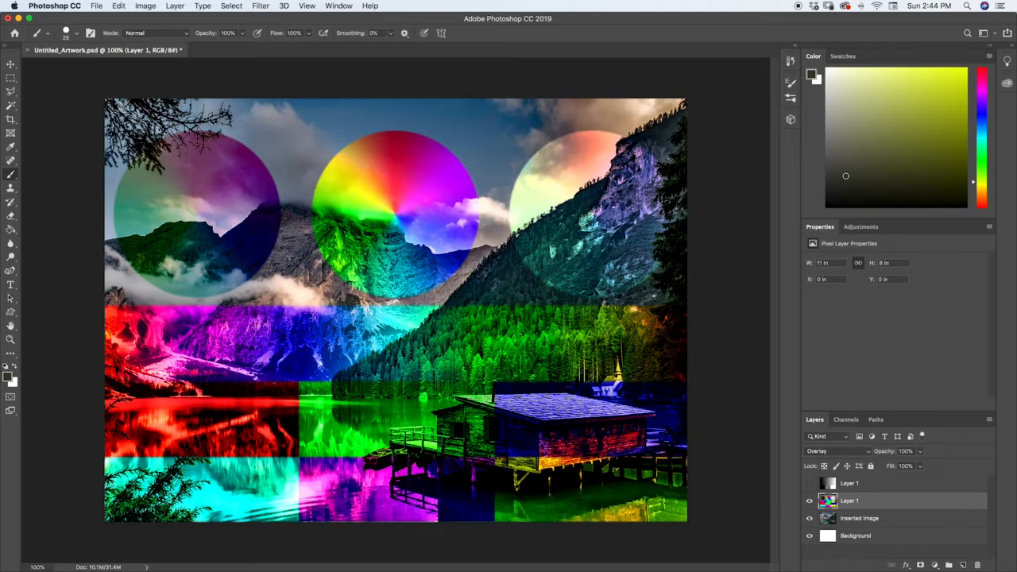
pyautogui.click(817, 451)
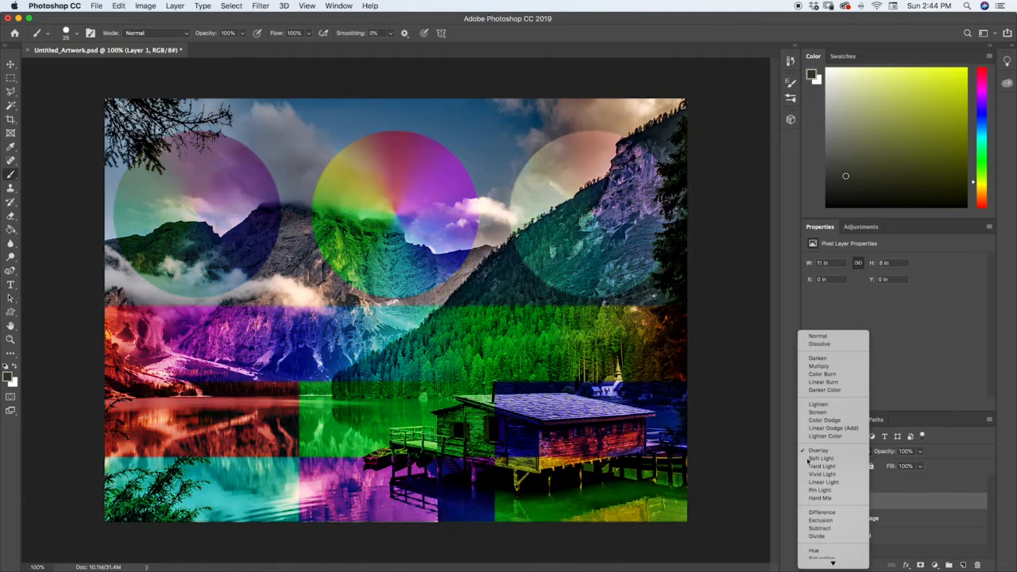
pyautogui.click(808, 459)
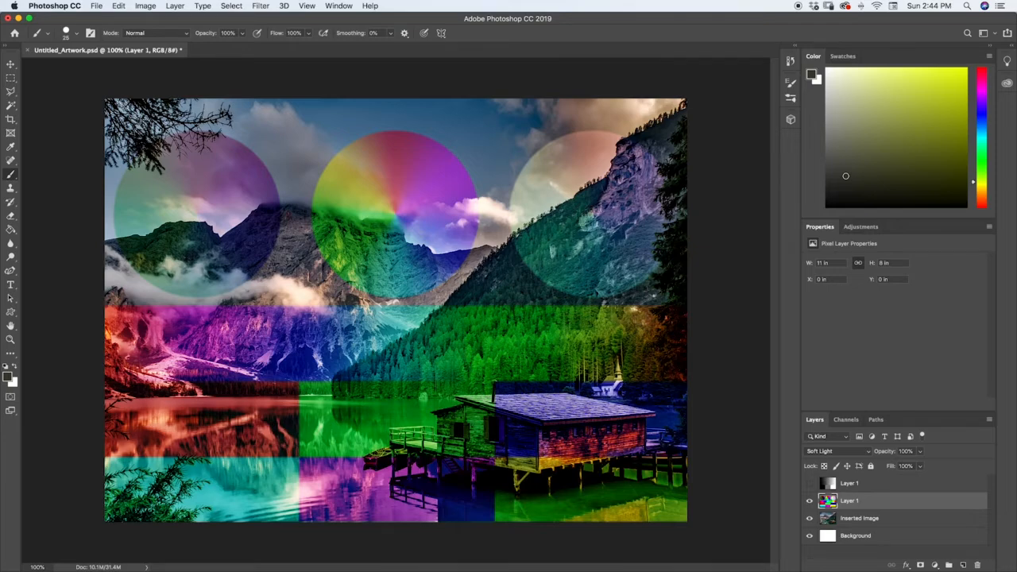
pyautogui.click(820, 456)
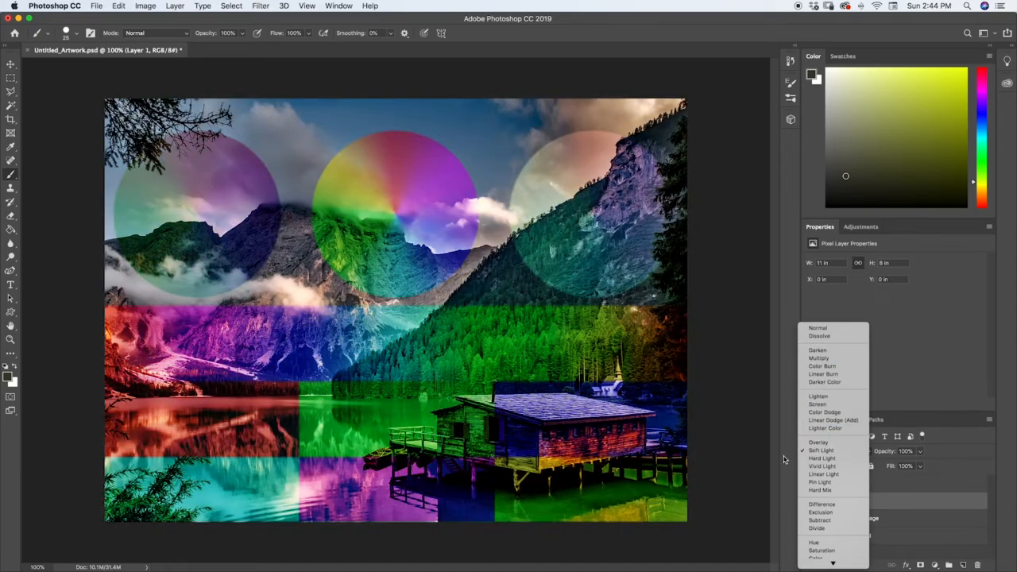
pyautogui.click(757, 467)
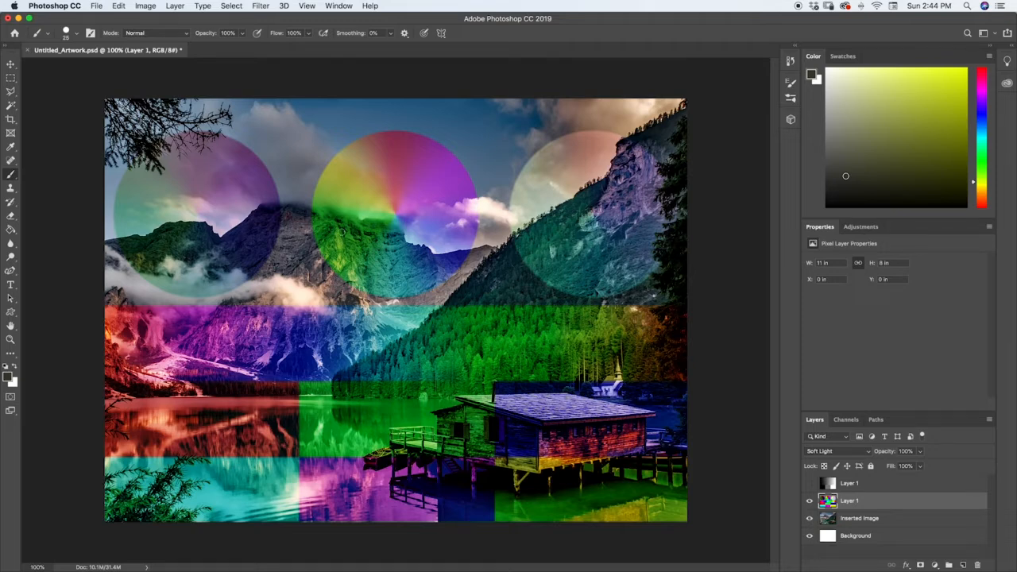
# Compare with the grayscale layer alone over the photo, and switch back to the color chart layer and set it to Hard Light.
pyautogui.click(809, 483)
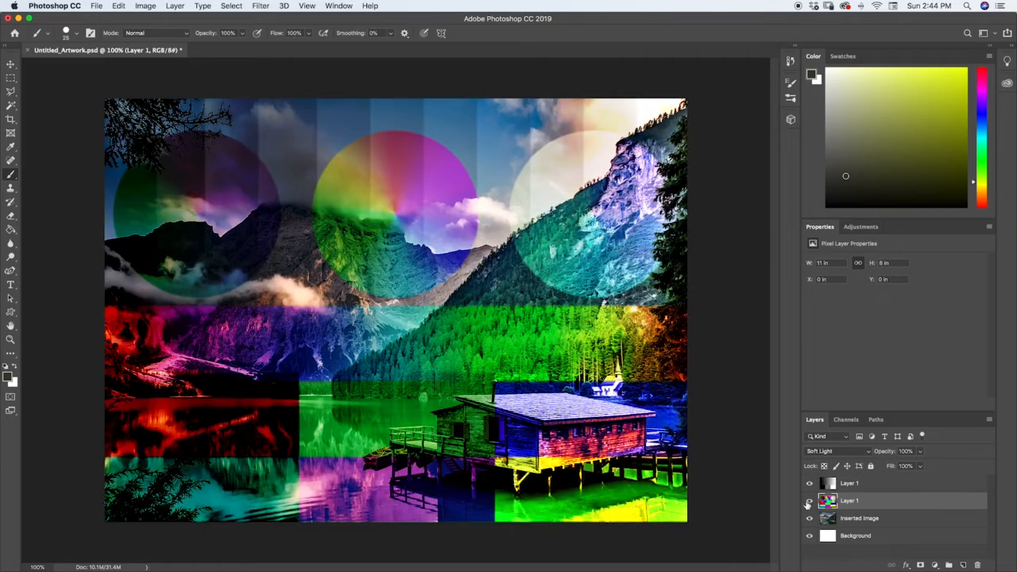
pyautogui.click(809, 501)
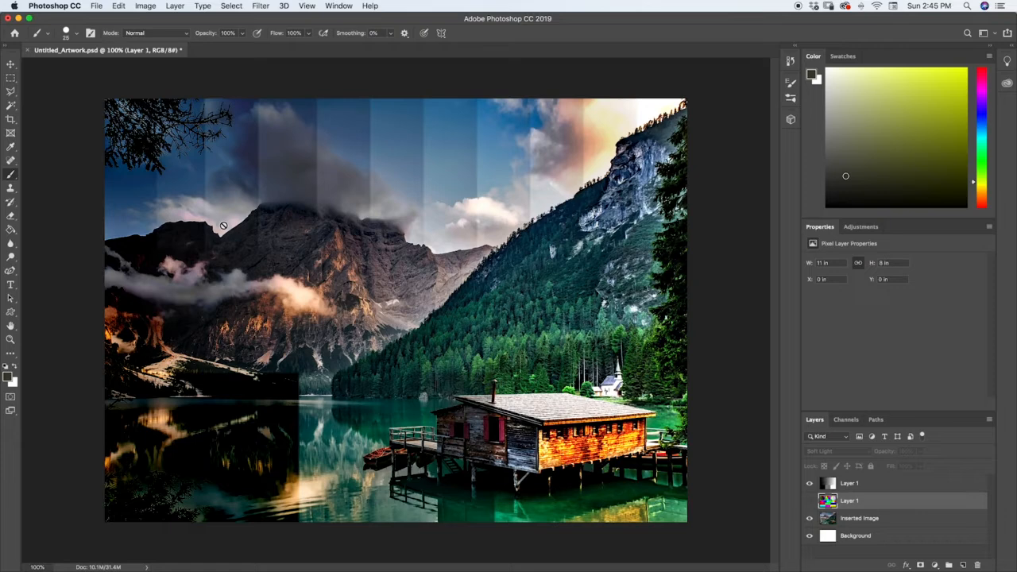
pyautogui.click(809, 500)
pyautogui.click(835, 451)
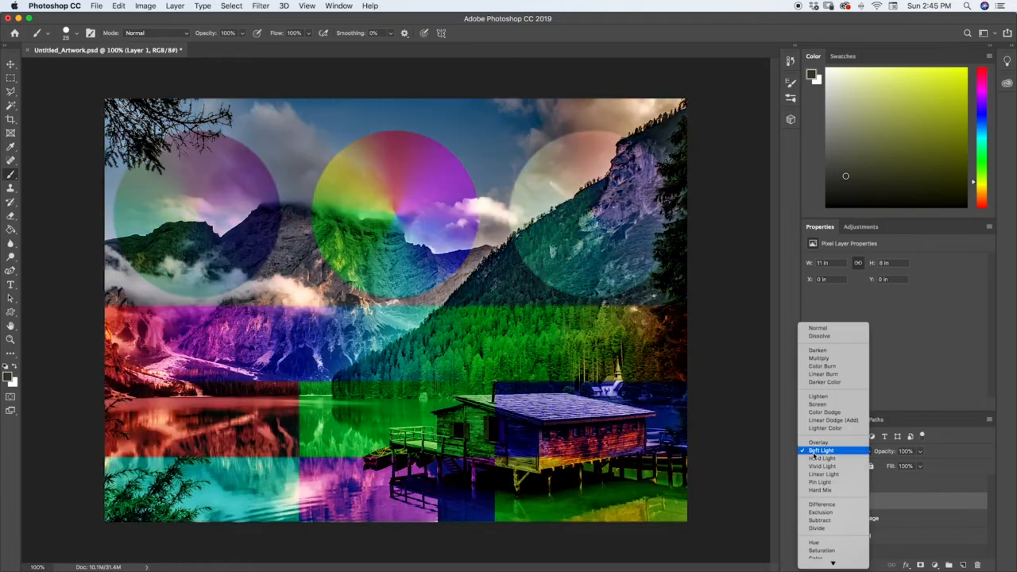
pyautogui.click(826, 459)
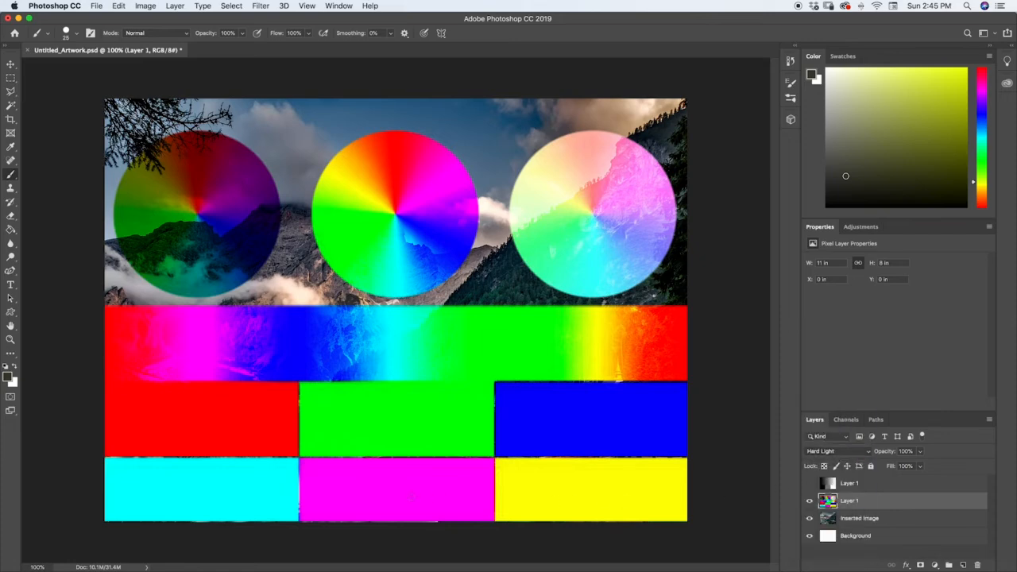
# Show the grayscale layer instead of the color chart and set its blending mode to Hard Light.
pyautogui.click(809, 501)
pyautogui.click(810, 483)
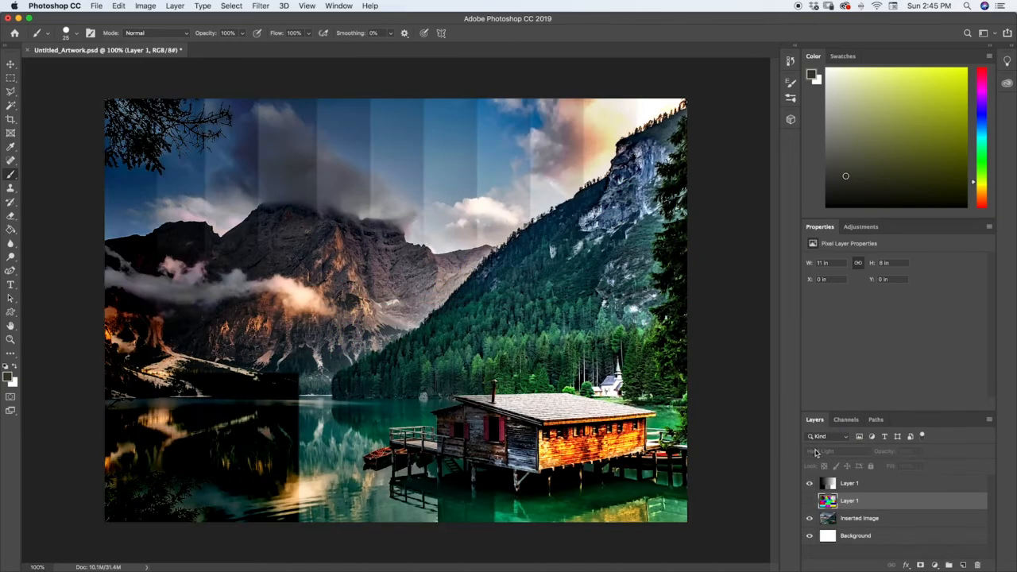
pyautogui.click(820, 483)
pyautogui.click(830, 451)
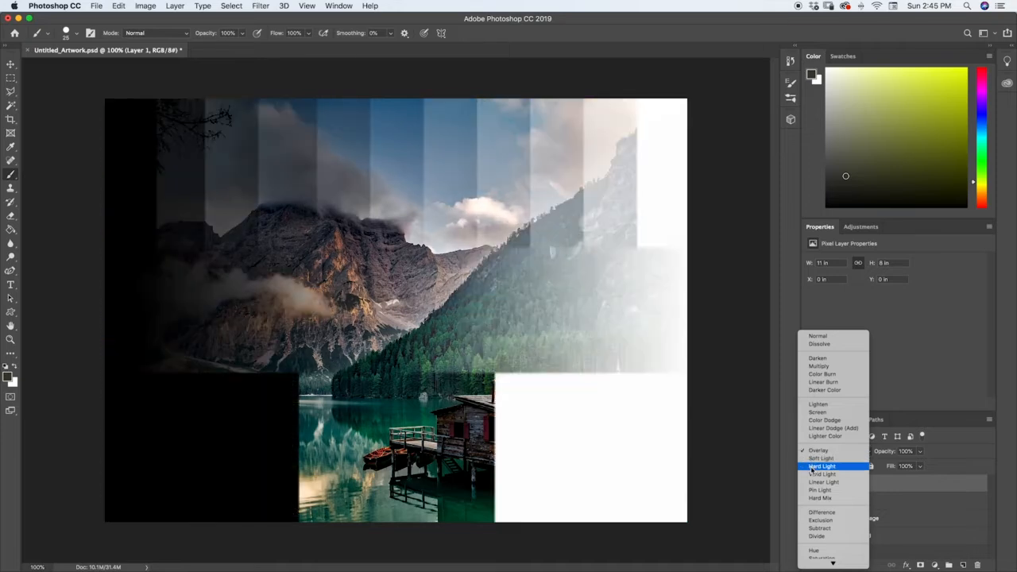
pyautogui.click(812, 470)
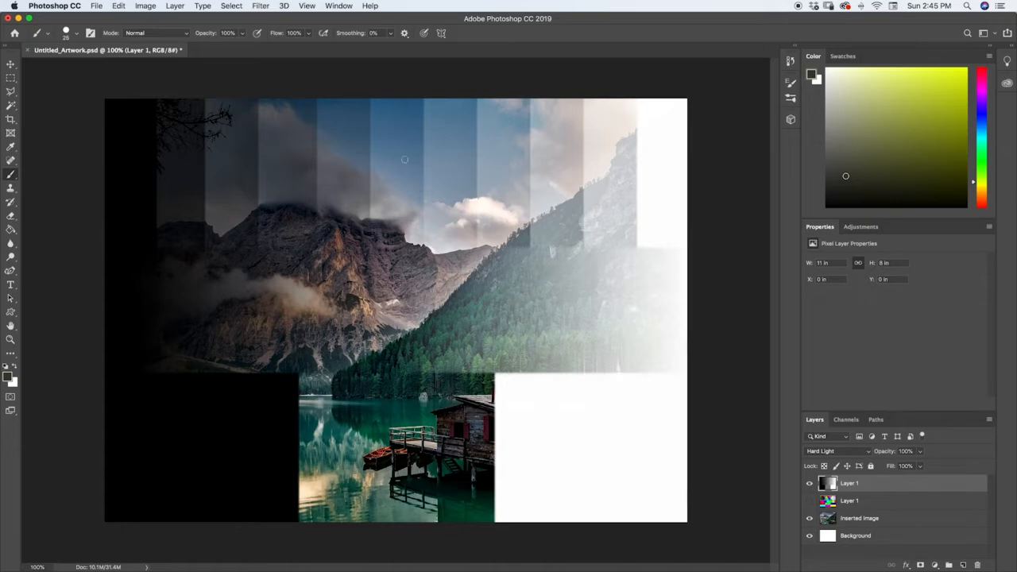
# Swap the grayscale layer for the color chart layer, set it to Vivid Light, and try its opacity slider, ending at 100%.
pyautogui.click(809, 501)
pyautogui.click(809, 484)
pyautogui.click(827, 502)
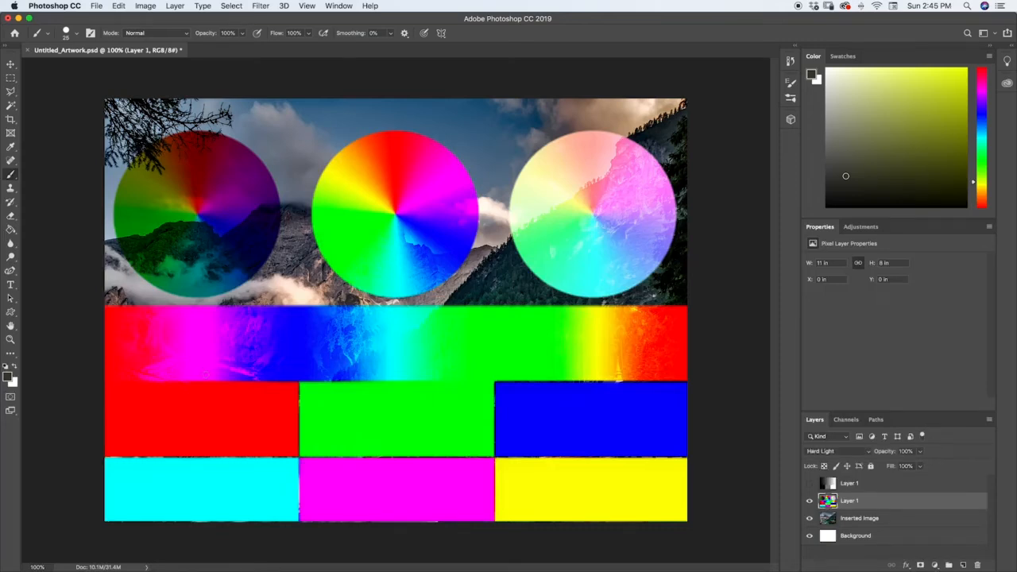
pyautogui.click(822, 456)
pyautogui.click(812, 461)
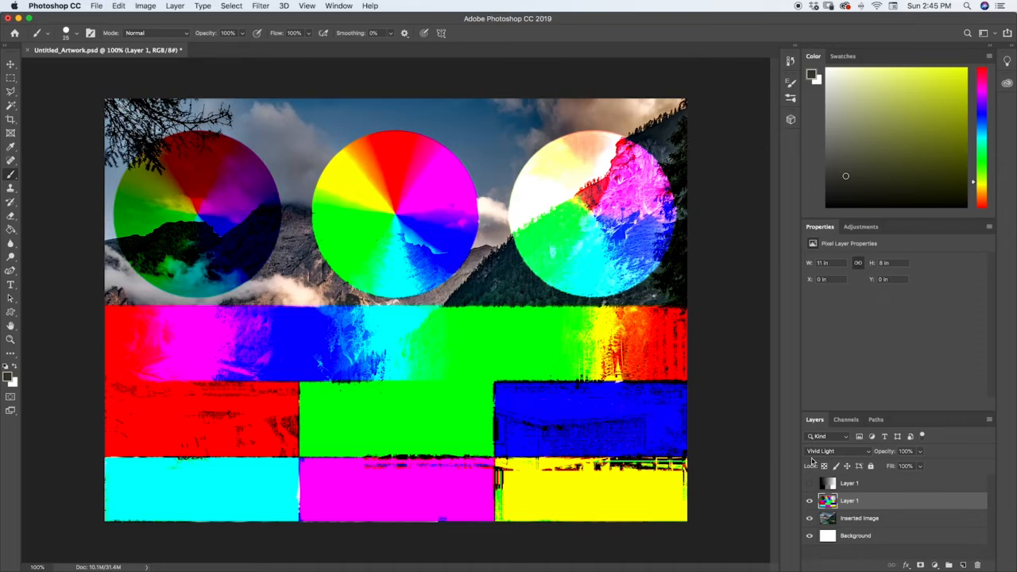
pyautogui.click(920, 451)
pyautogui.moveTo(908, 464)
pyautogui.mouseDown()
pyautogui.moveTo(895, 467)
pyautogui.moveTo(923, 467)
pyautogui.moveTo(877, 467)
pyautogui.moveTo(922, 466)
pyautogui.mouseUp()
# Apply Linear Light to the color chart layer, followed by Pin Light.
pyautogui.click(820, 451)
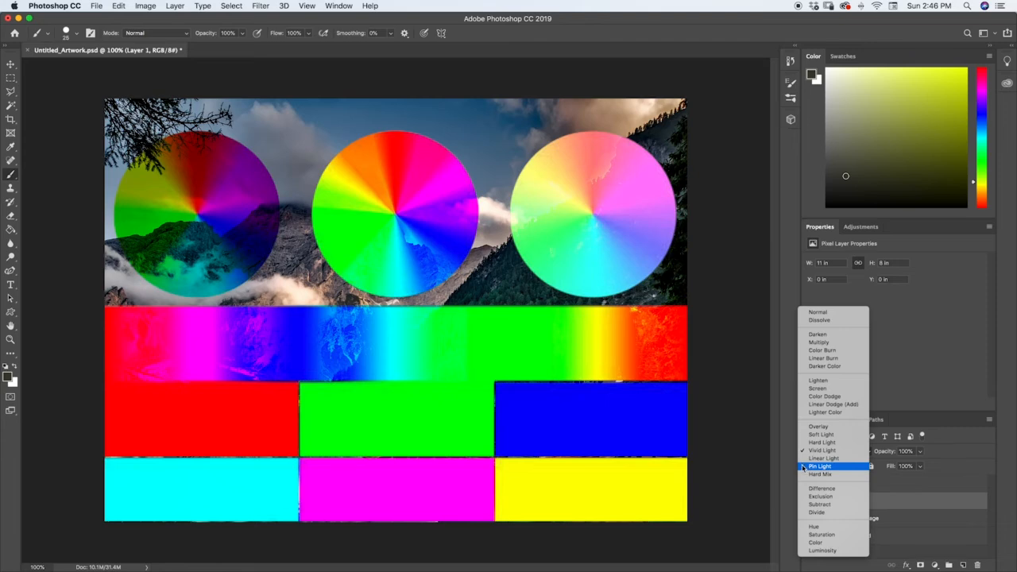
pyautogui.click(804, 459)
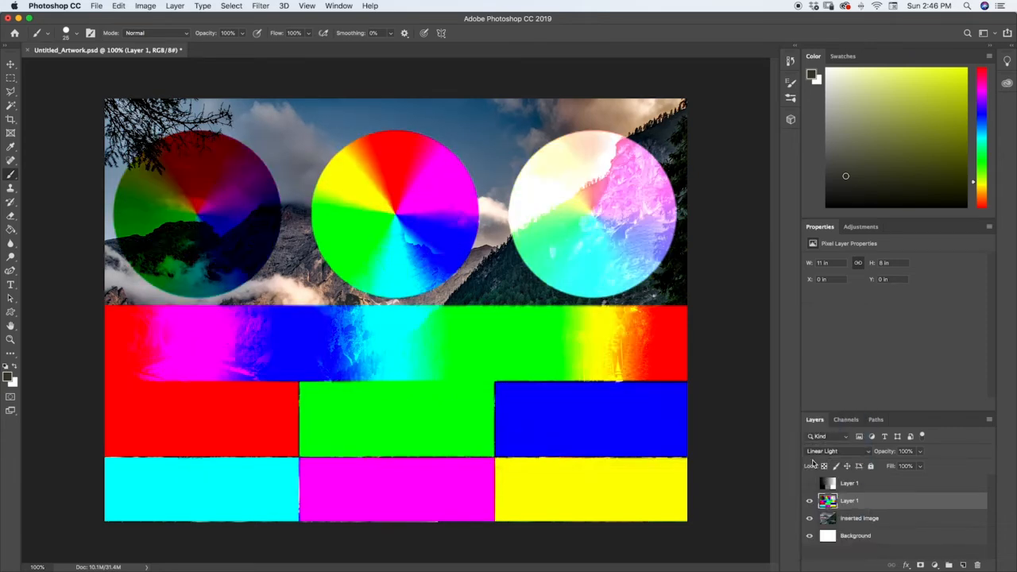
pyautogui.click(814, 454)
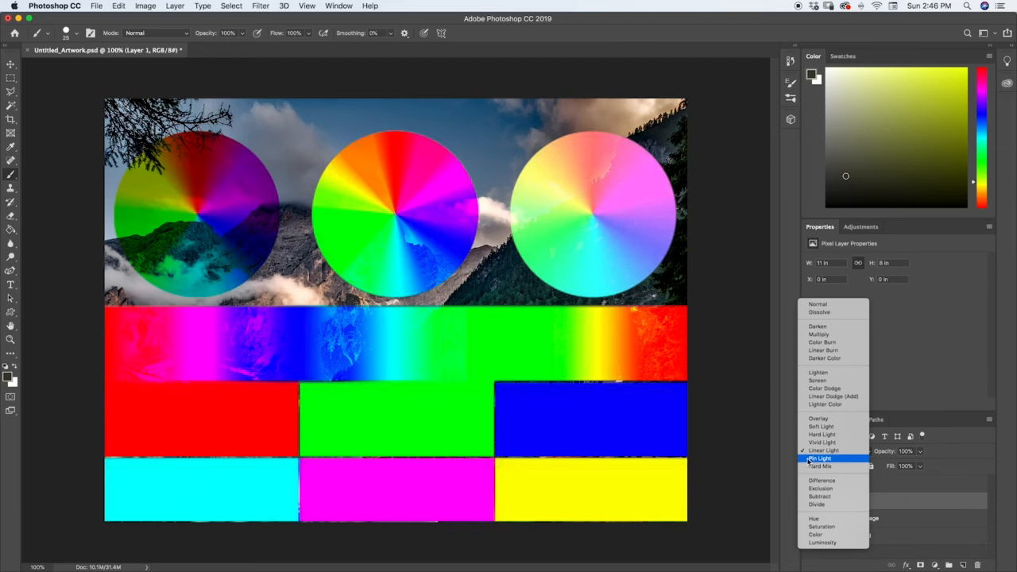
pyautogui.click(809, 459)
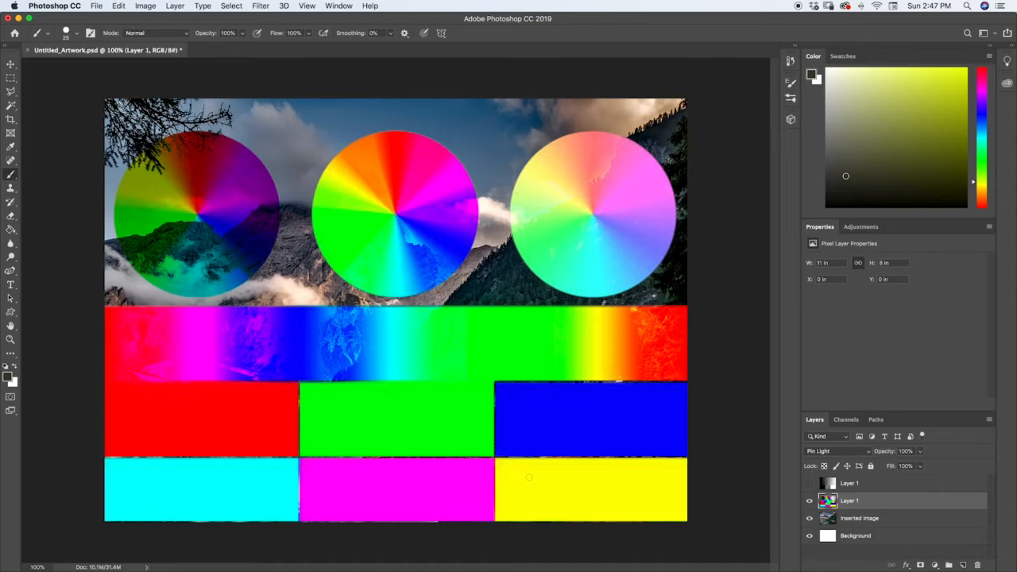
# Show the grayscale layer instead of the color chart and set its blending mode to Pin Light.
pyautogui.click(810, 483)
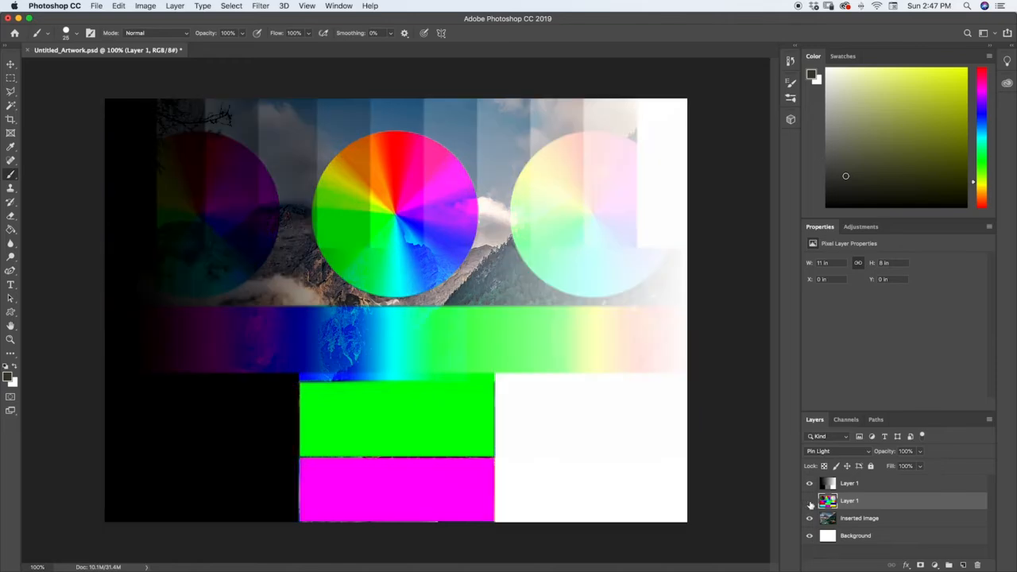
pyautogui.click(810, 500)
pyautogui.click(831, 485)
pyautogui.click(831, 452)
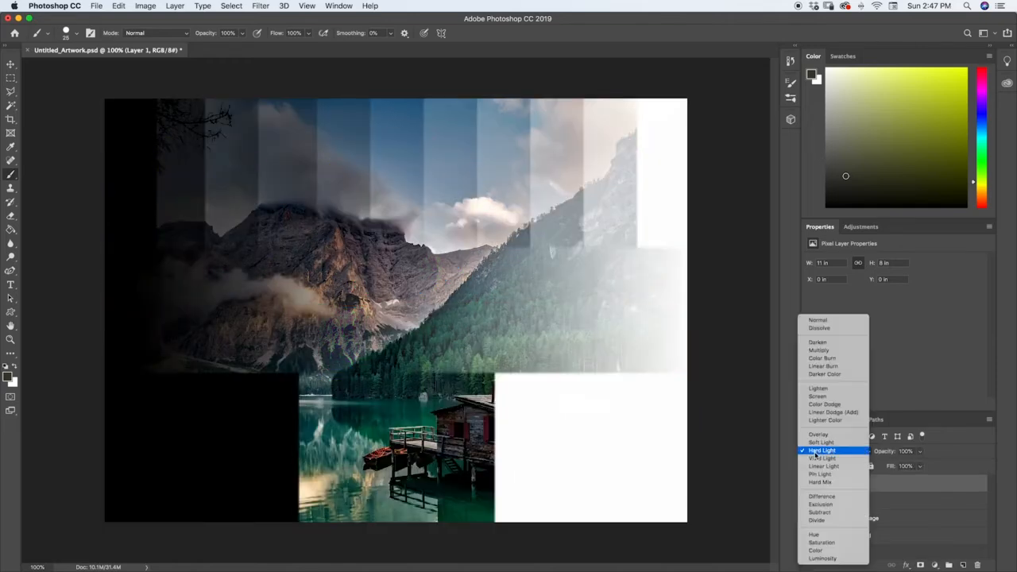
pyautogui.click(816, 474)
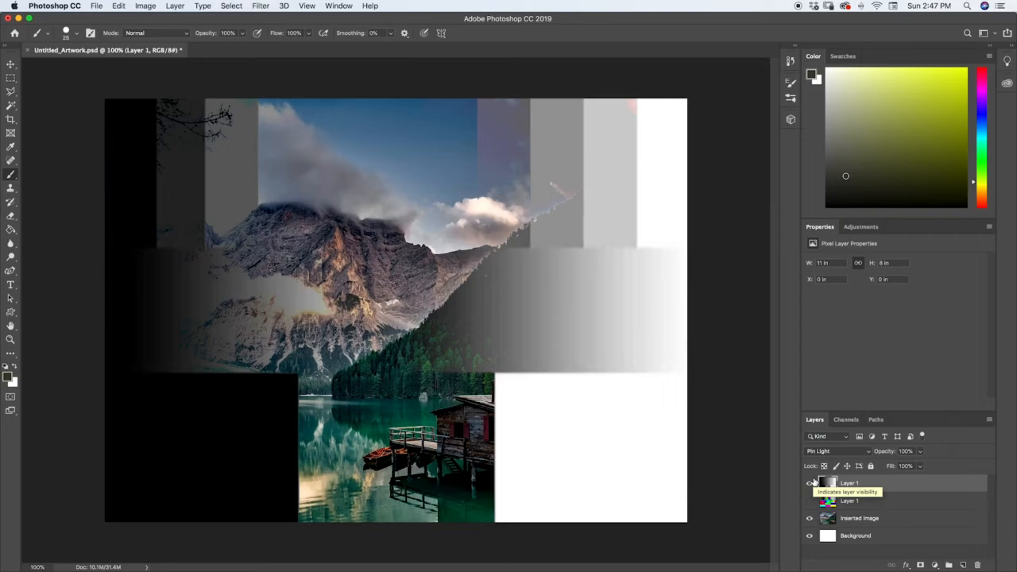
# Set the grayscale layer to Hard Mix, toggle its visibility to compare with the photo, and bring back the color chart in its place.
pyautogui.click(826, 452)
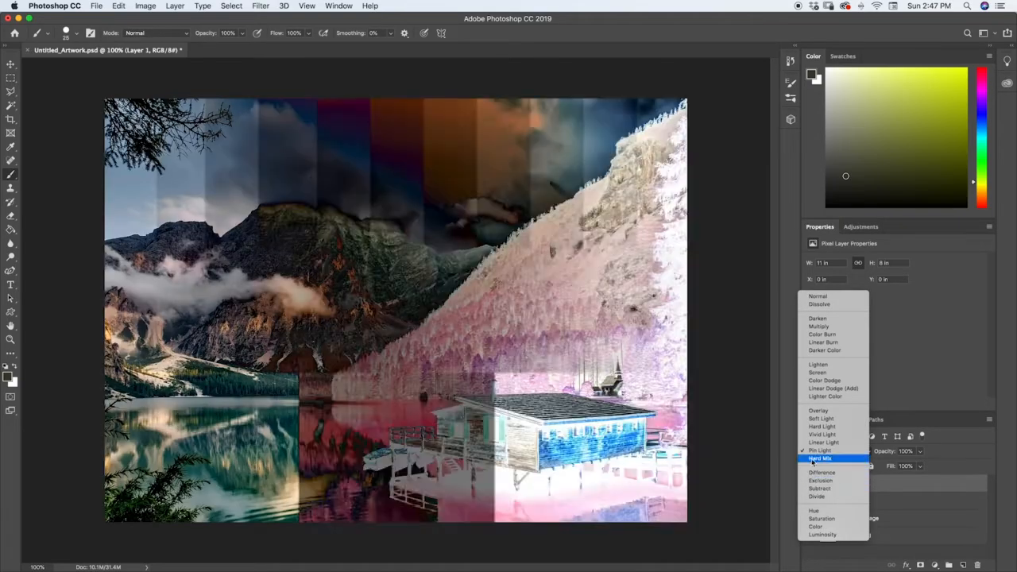
pyautogui.click(820, 458)
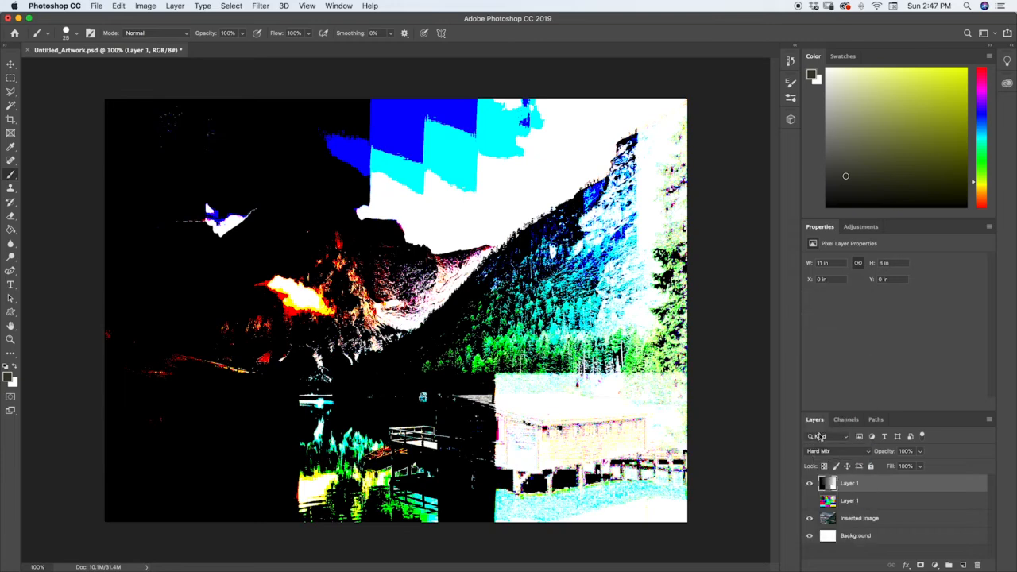
pyautogui.click(810, 483)
pyautogui.click(809, 483)
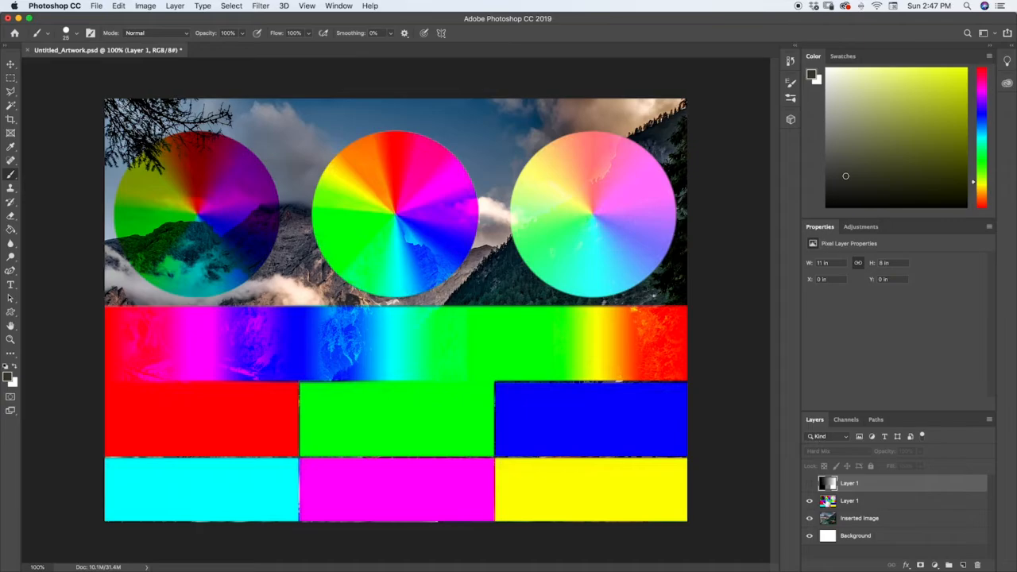
# Set the color chart layer to Difference and toggle the photo layer's visibility to compare the effect.
pyautogui.click(809, 483)
pyautogui.click(823, 451)
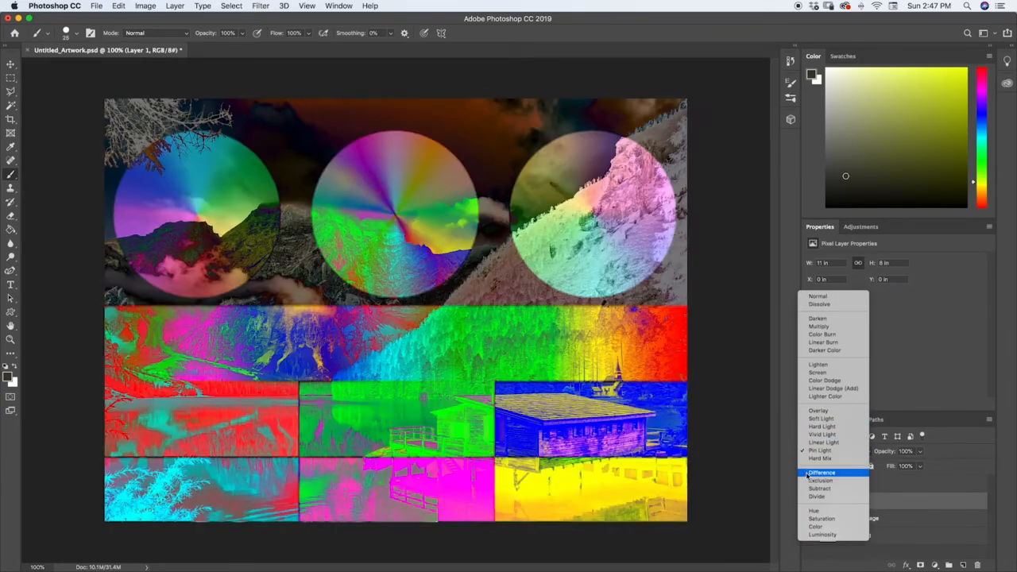
pyautogui.click(806, 474)
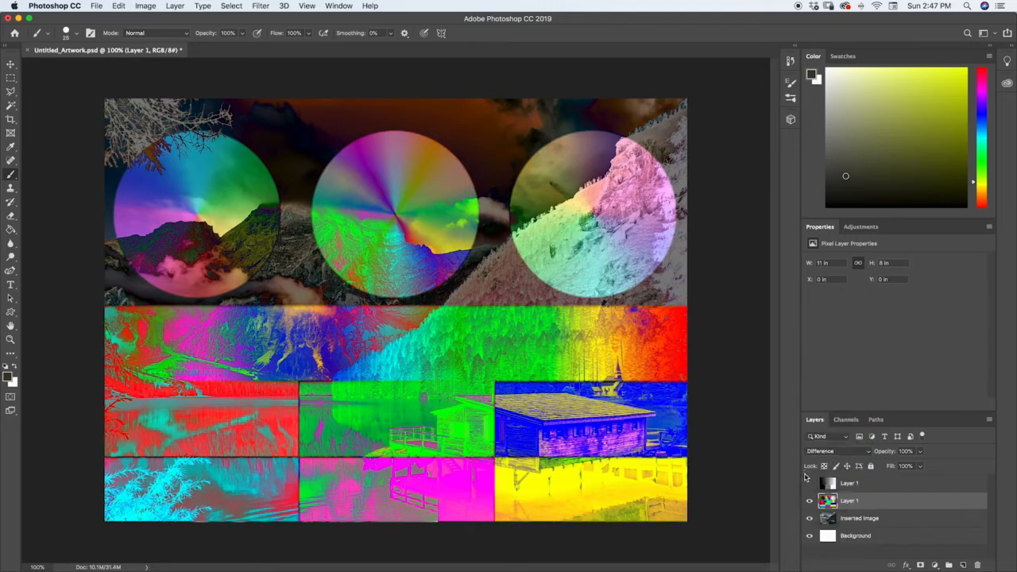
pyautogui.click(810, 518)
pyautogui.click(809, 518)
# Swap the color chart for the grayscale layer over the photo and set the grayscale layer to Difference.
pyautogui.click(809, 502)
pyautogui.click(808, 501)
pyautogui.click(810, 484)
pyautogui.click(809, 484)
pyautogui.click(829, 484)
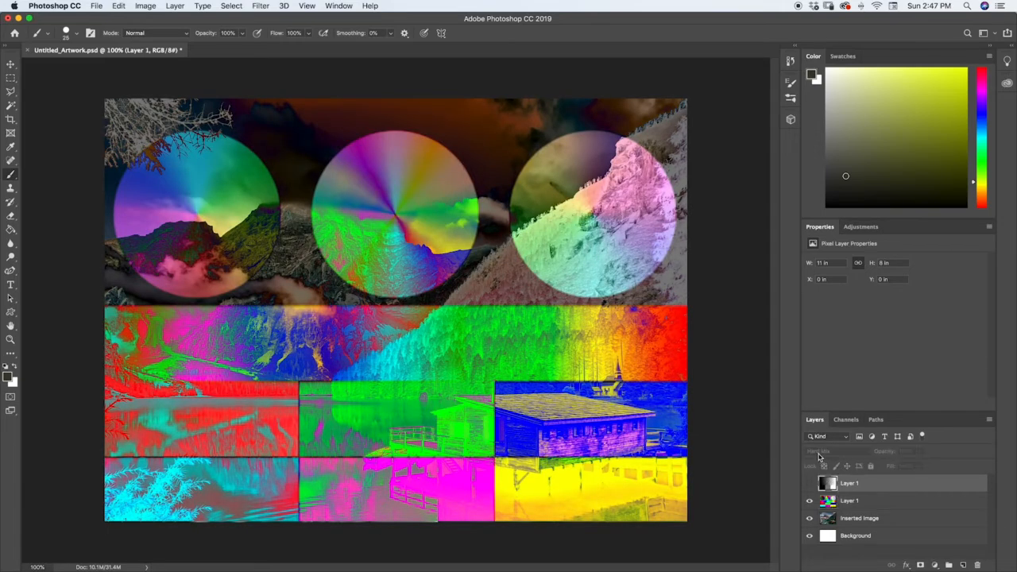
pyautogui.click(809, 501)
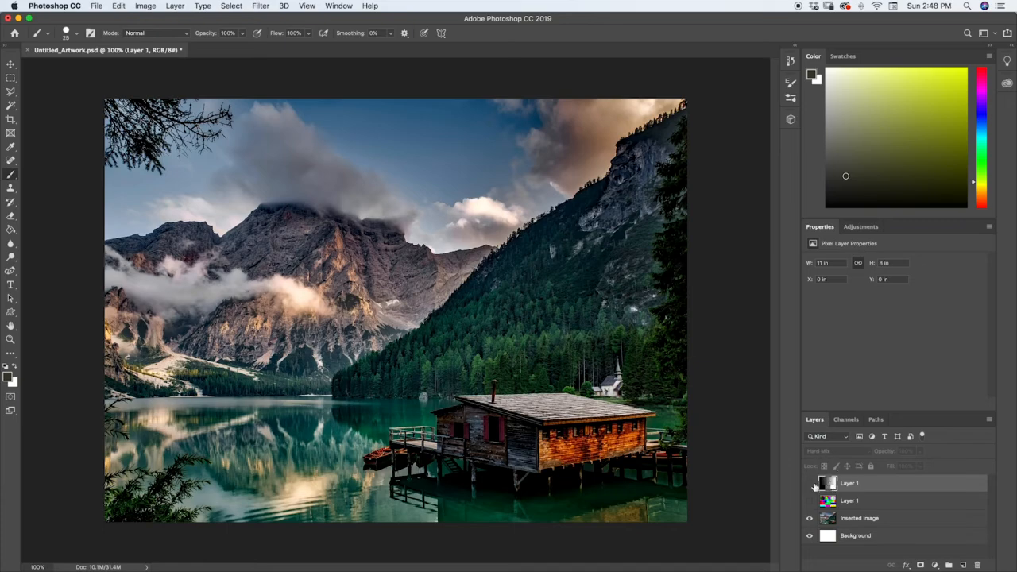
pyautogui.click(810, 483)
pyautogui.click(818, 450)
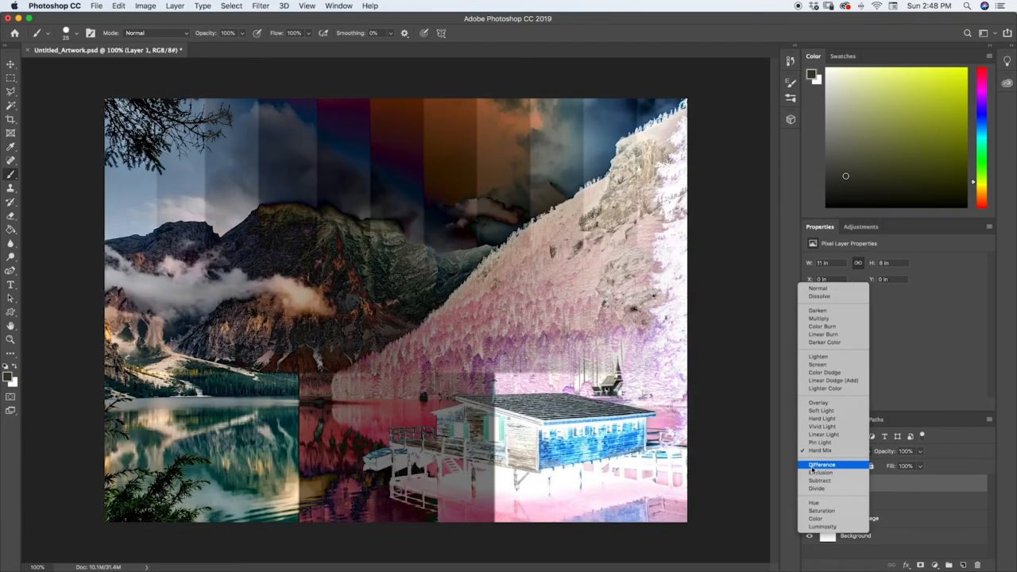
pyautogui.click(812, 470)
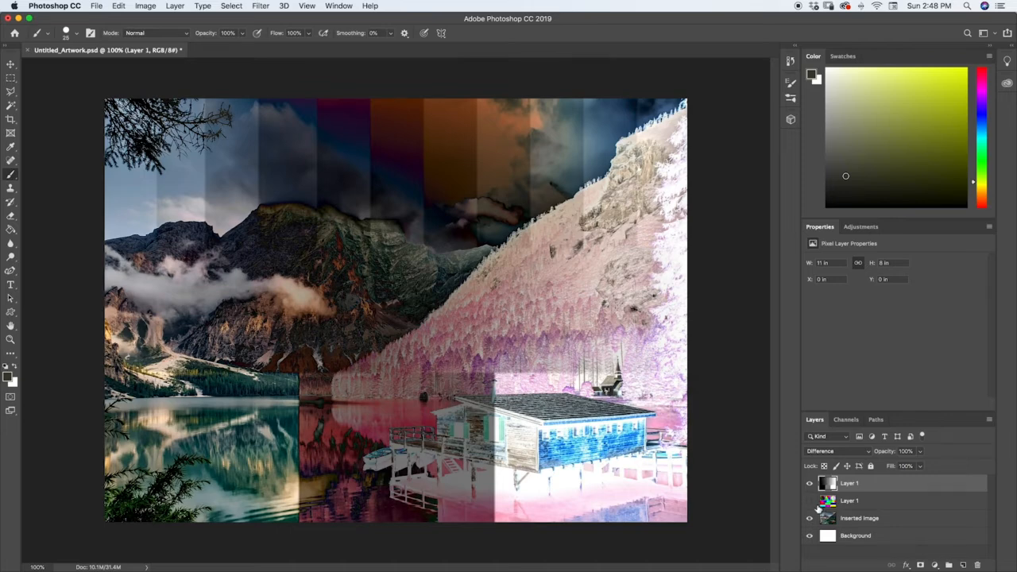
# Show the color chart beneath the grayscale layer, set the grayscale layer to Exclusion, and select the color chart layer.
pyautogui.click(810, 501)
pyautogui.click(819, 451)
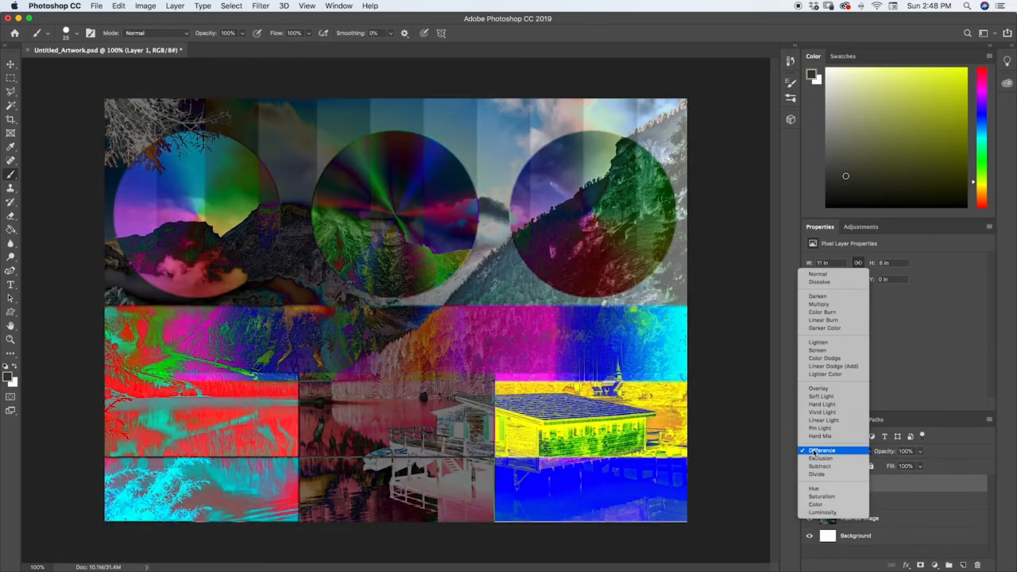
pyautogui.click(818, 459)
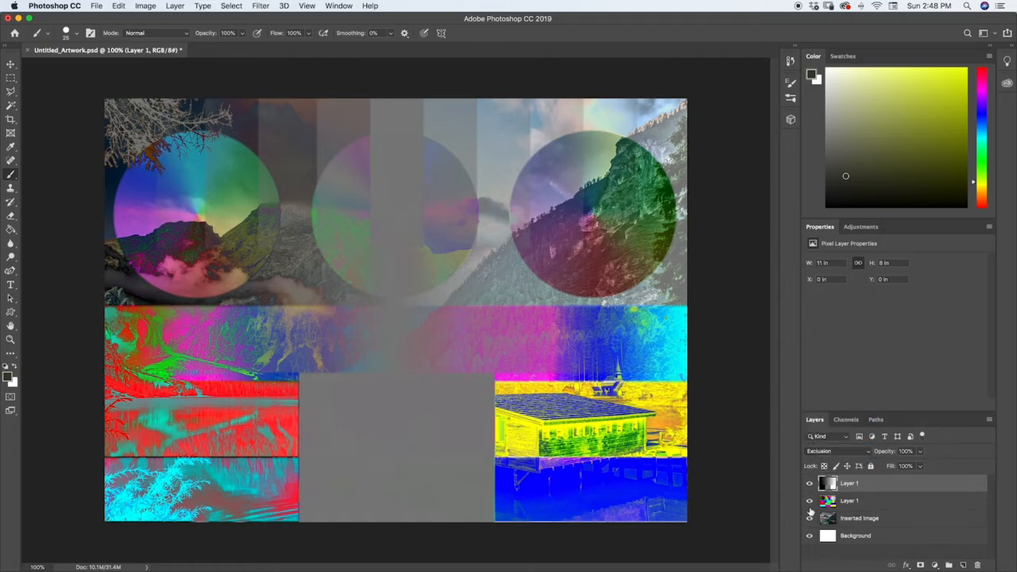
pyautogui.click(823, 500)
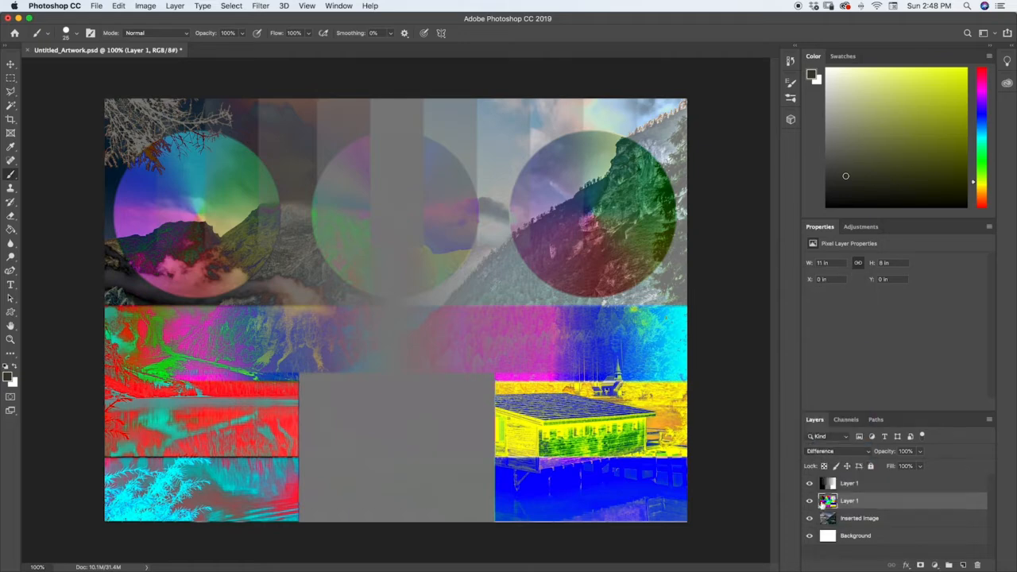
# Set the color chart layer's blending mode to Exclusion.
pyautogui.click(822, 517)
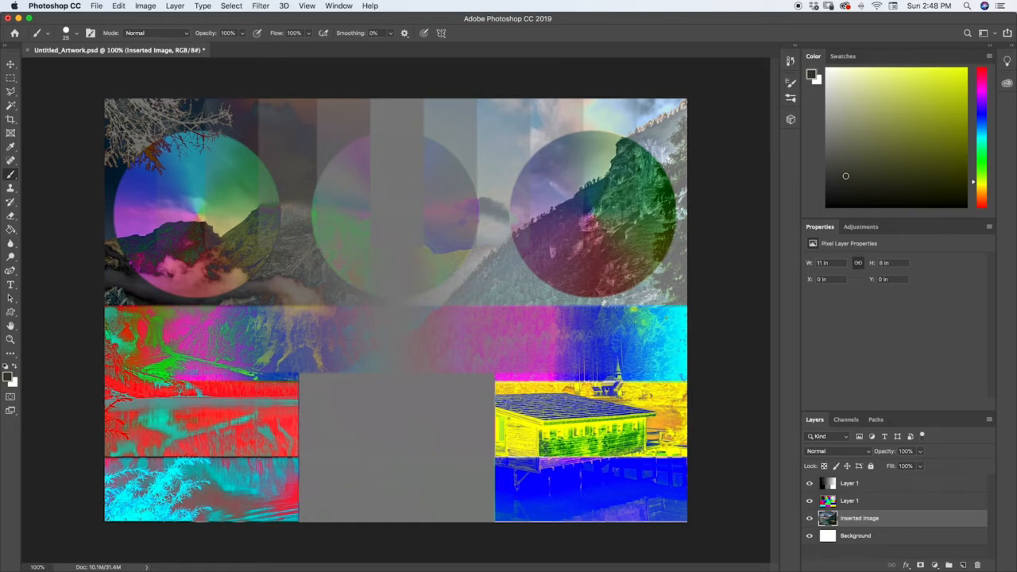
pyautogui.click(827, 499)
pyautogui.click(817, 451)
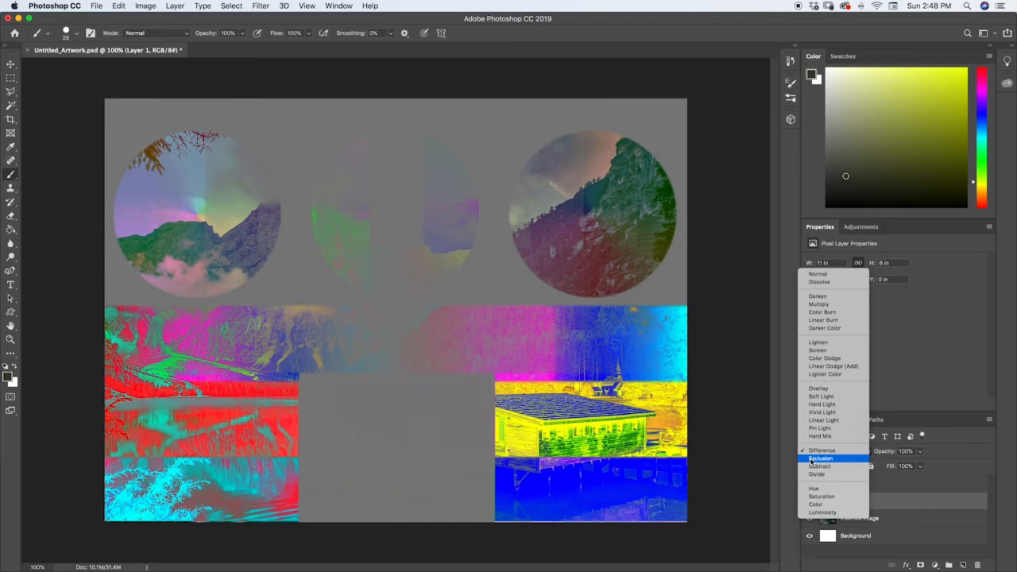
pyautogui.click(811, 459)
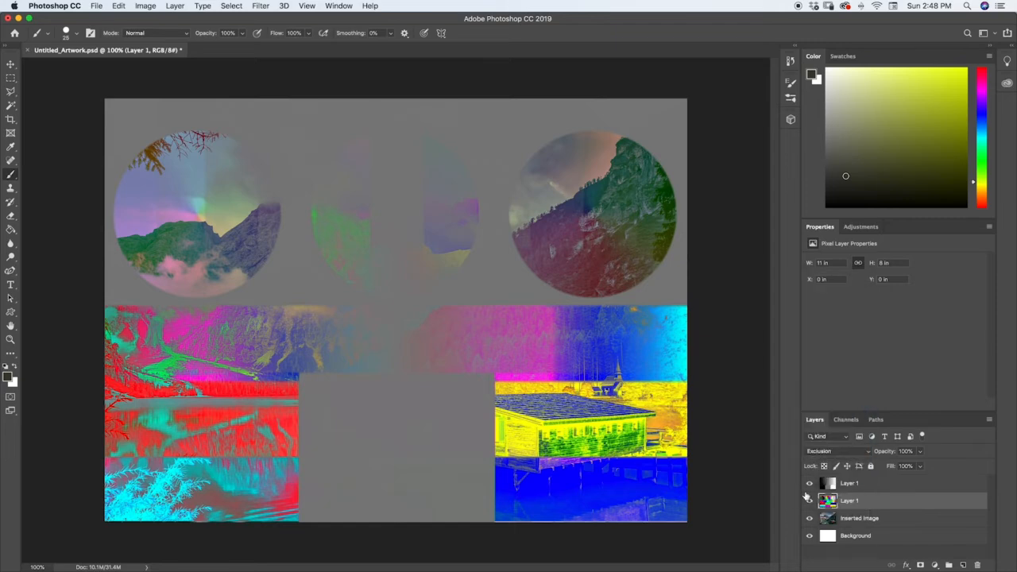
# Set the grayscale layer to Subtract and hide the color chart so only the photo lies beneath it.
pyautogui.click(812, 486)
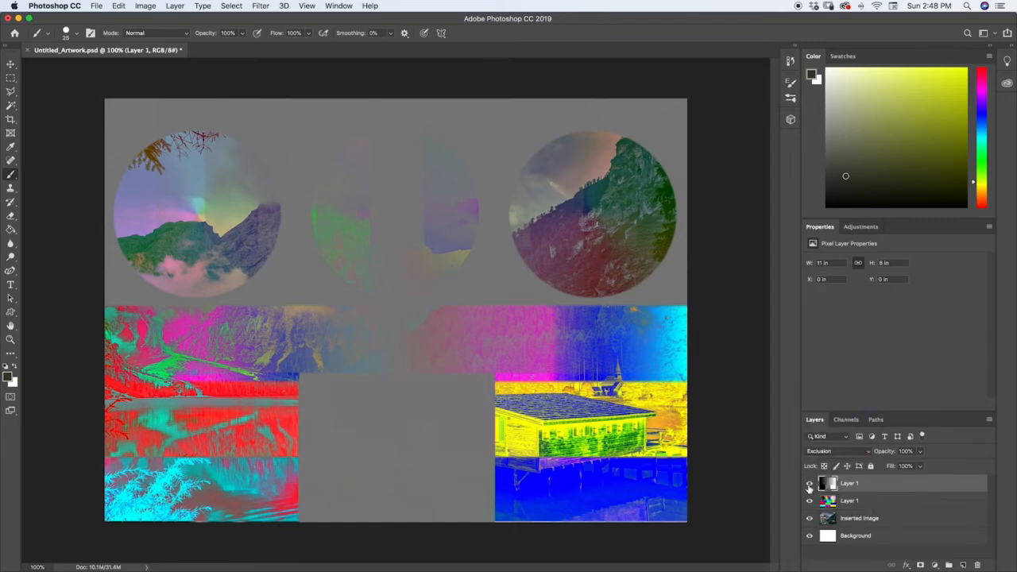
pyautogui.click(816, 451)
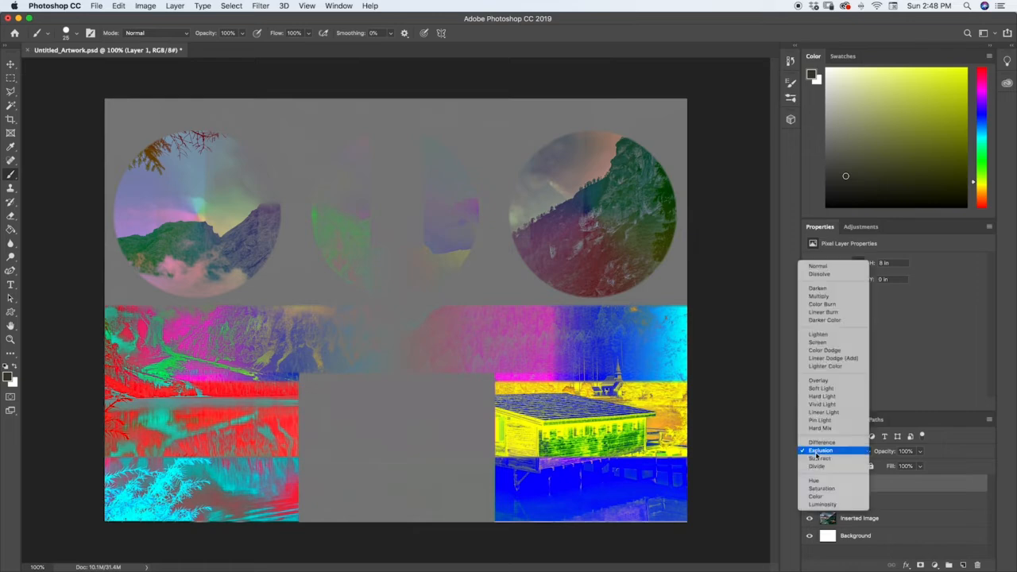
pyautogui.click(942, 450)
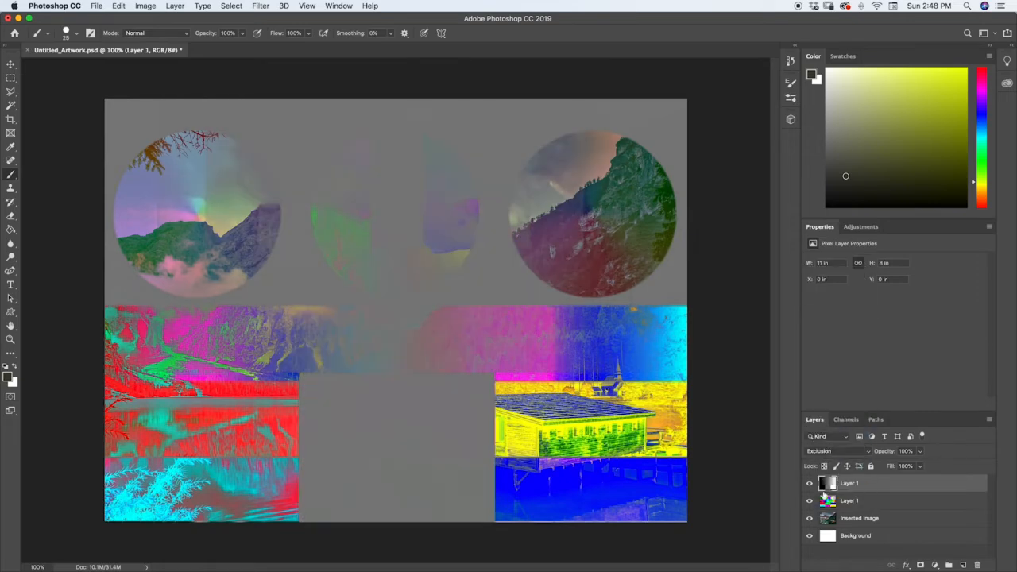
pyautogui.click(828, 452)
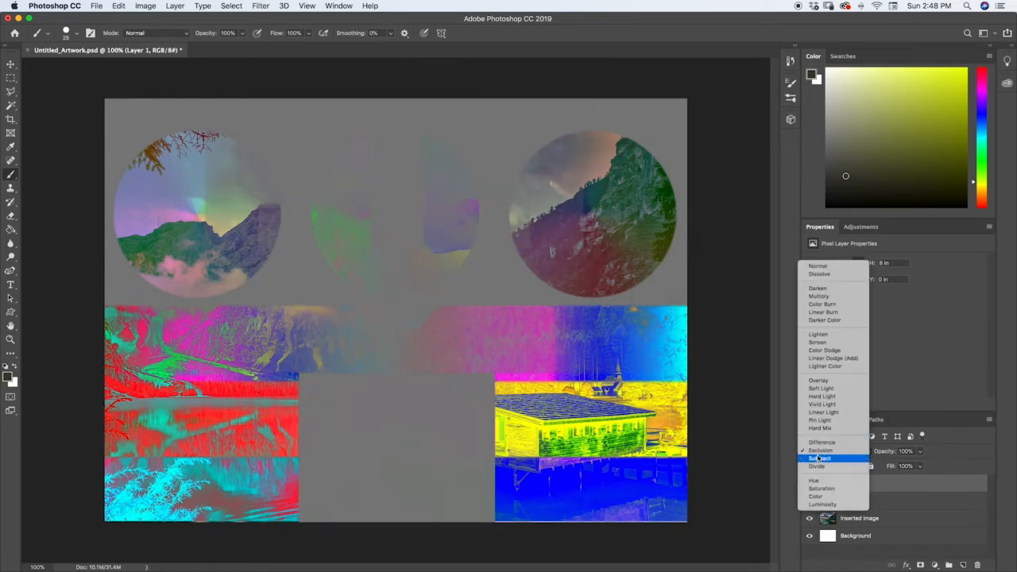
pyautogui.click(818, 458)
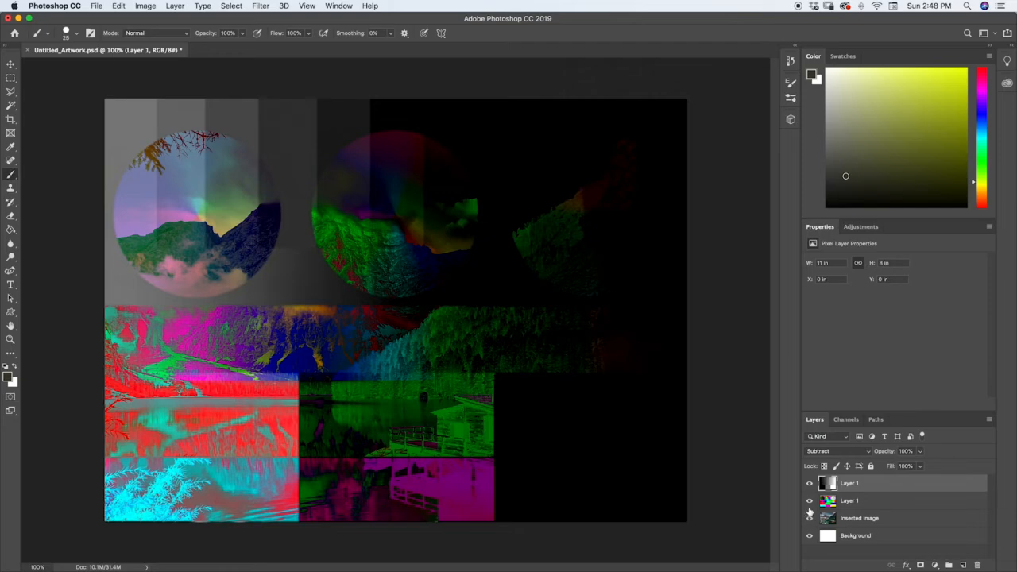
pyautogui.click(810, 500)
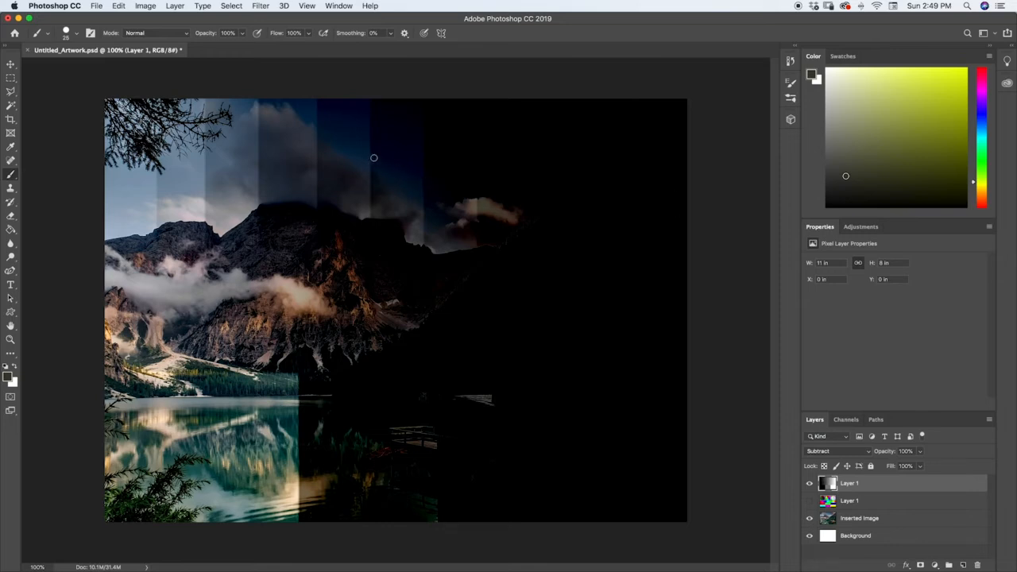
# Hide the grayscale layer, show the color chart in its place, and set the color chart to Subtract.
pyautogui.click(810, 483)
pyautogui.click(810, 501)
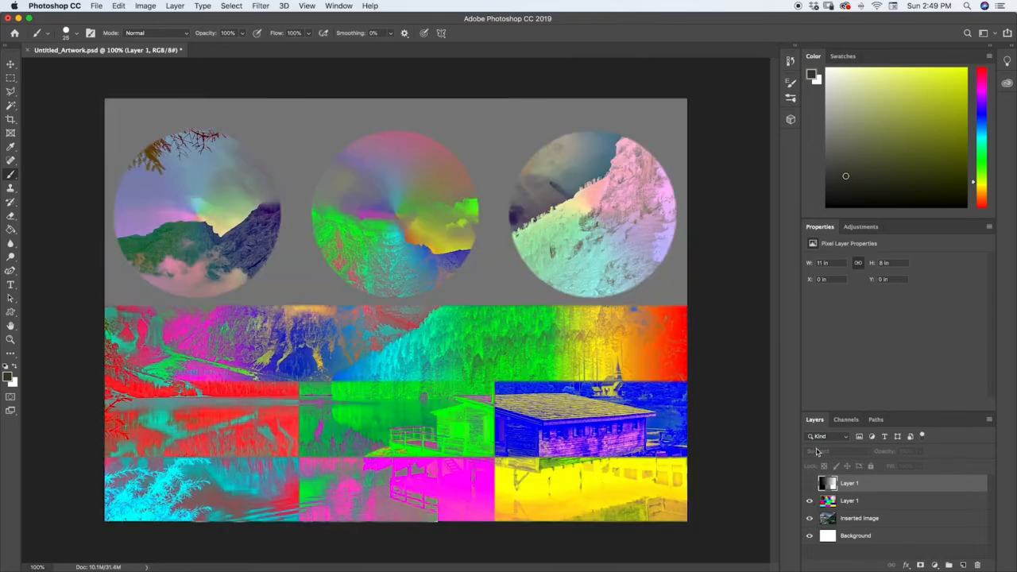
pyautogui.click(828, 502)
pyautogui.click(818, 452)
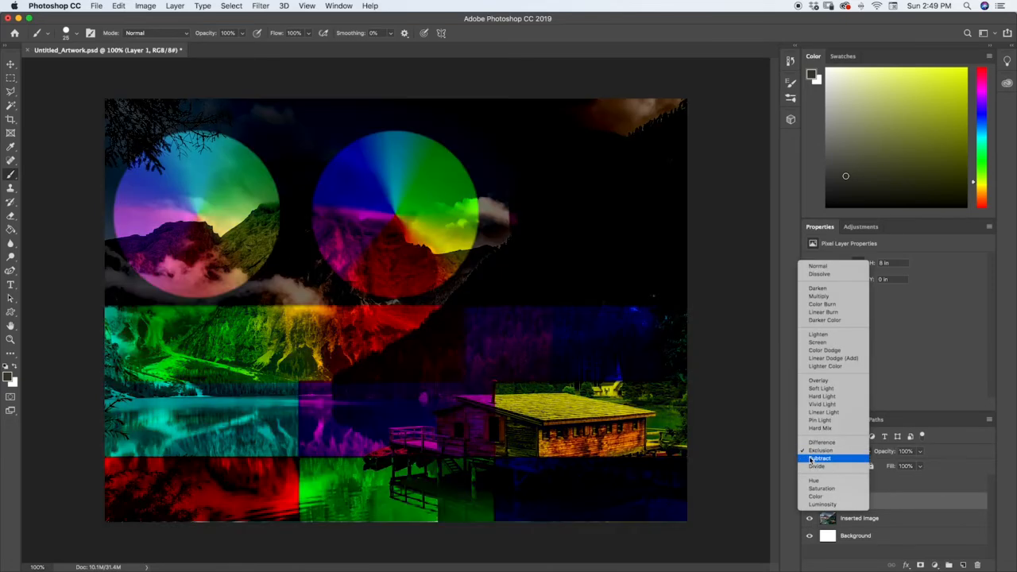
pyautogui.click(815, 463)
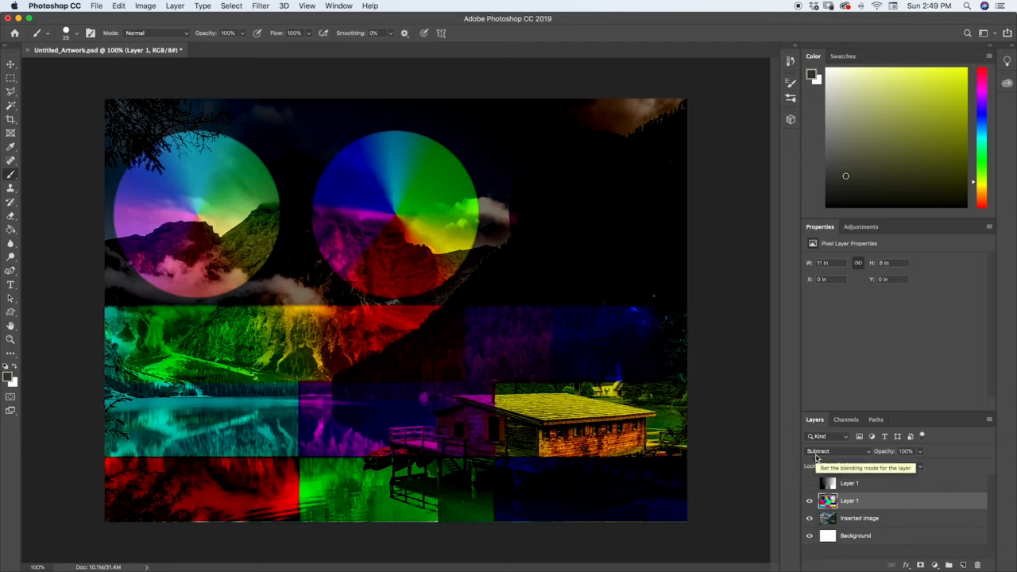
# Set the color chart and then the grayscale layer to Divide, leaving only the grayscale layer visible over the photo.
pyautogui.click(815, 458)
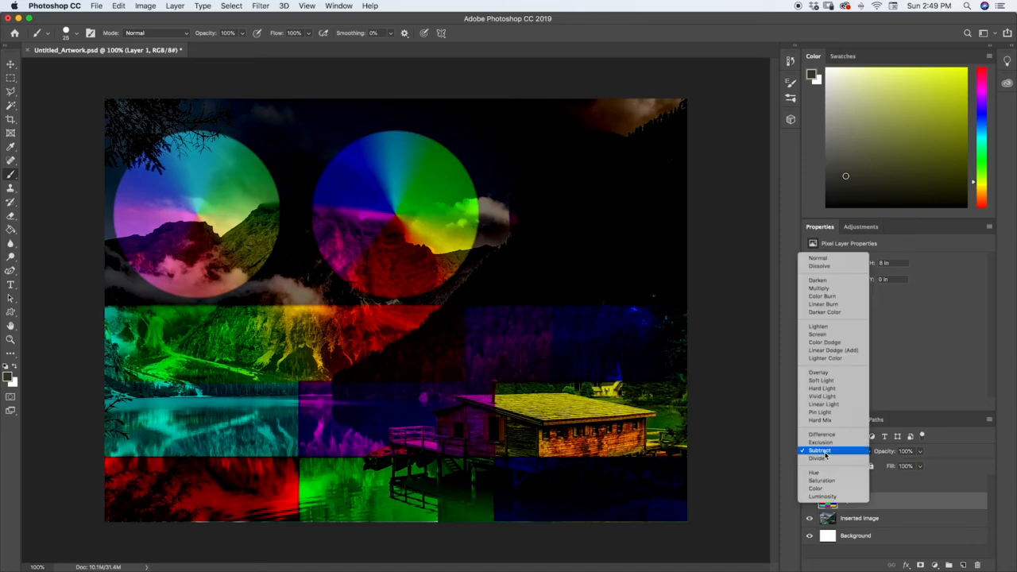
pyautogui.click(823, 461)
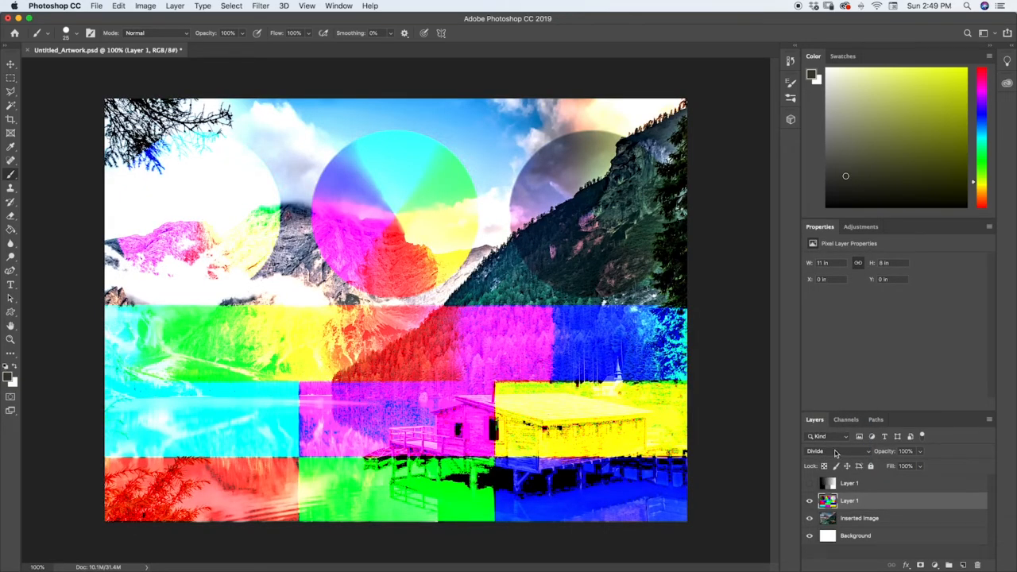
pyautogui.click(831, 484)
pyautogui.click(810, 483)
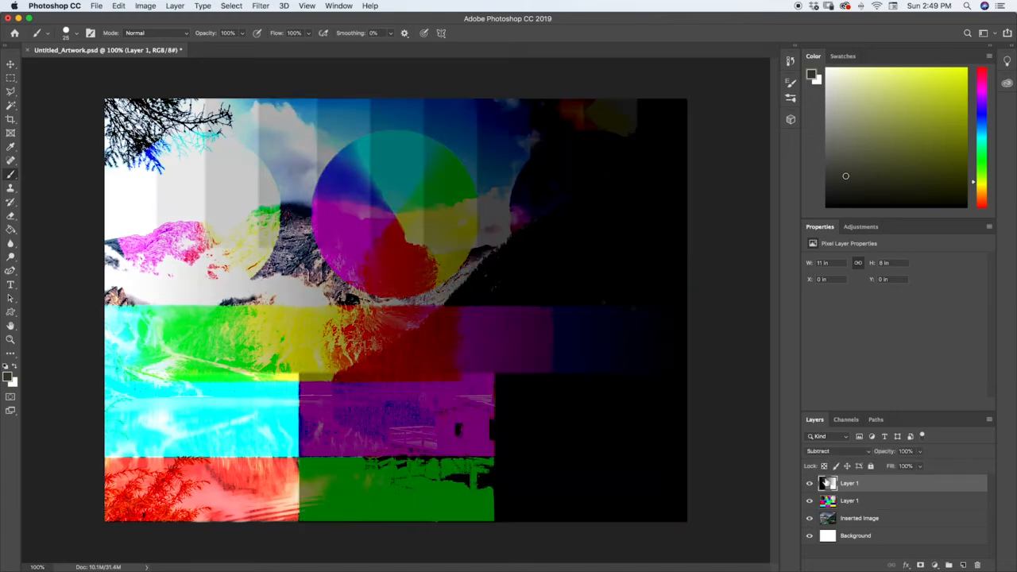
pyautogui.click(830, 452)
pyautogui.click(821, 462)
pyautogui.click(810, 500)
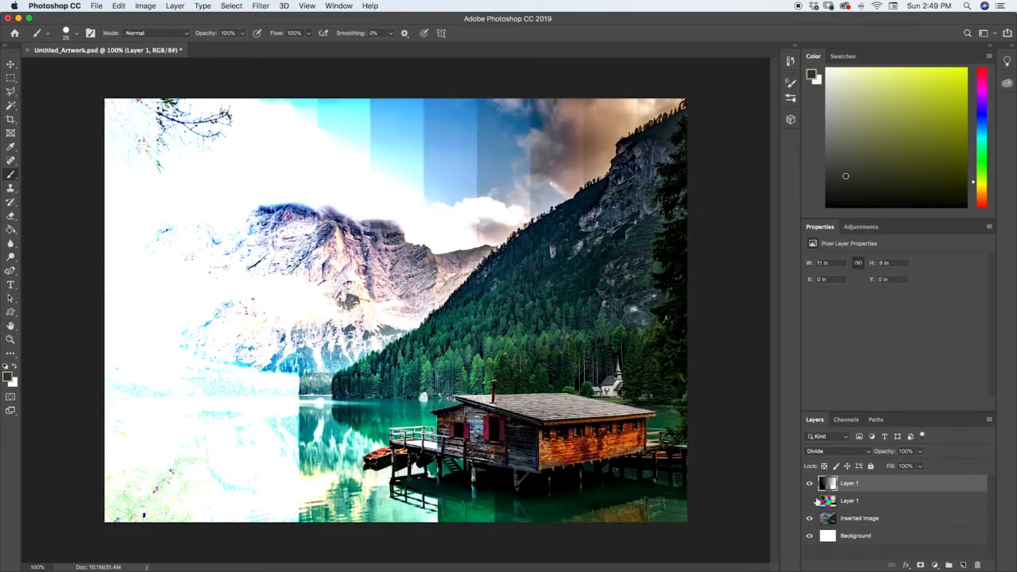
# Show the color chart instead of the grayscale layer and set the color chart's blending mode to Hue.
pyautogui.click(826, 500)
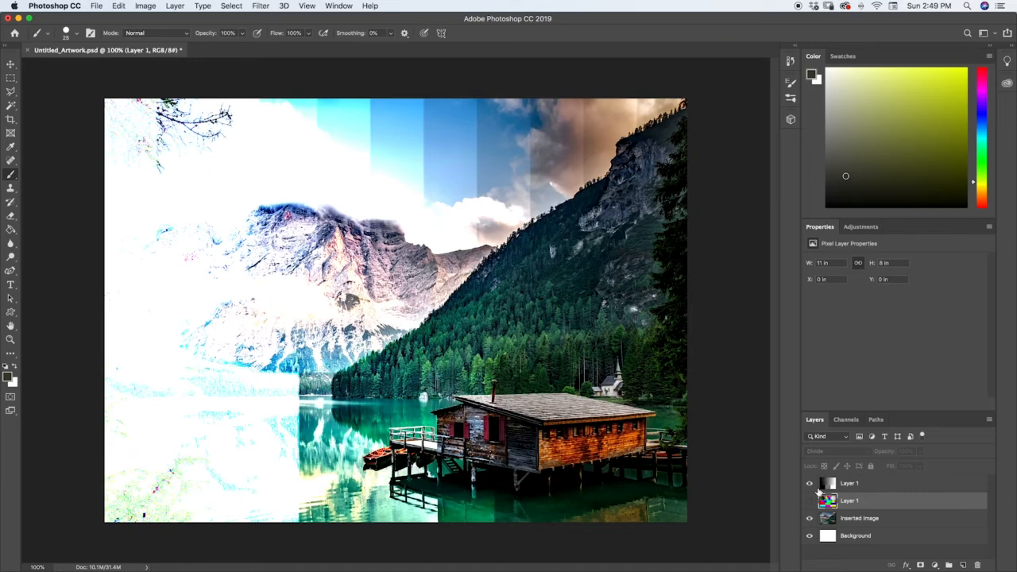
pyautogui.click(827, 439)
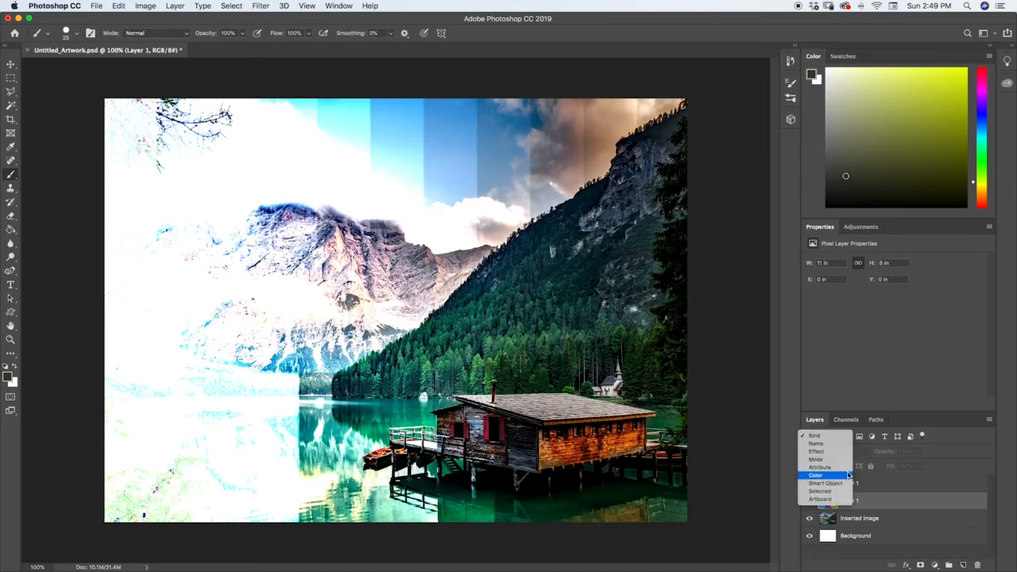
pyautogui.click(881, 485)
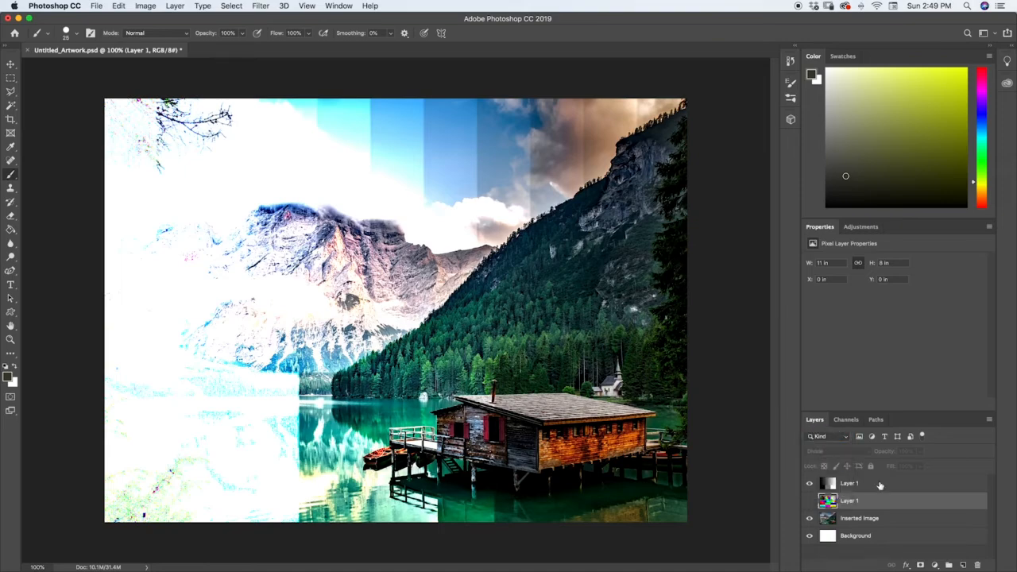
pyautogui.click(810, 501)
pyautogui.click(810, 484)
pyautogui.click(819, 451)
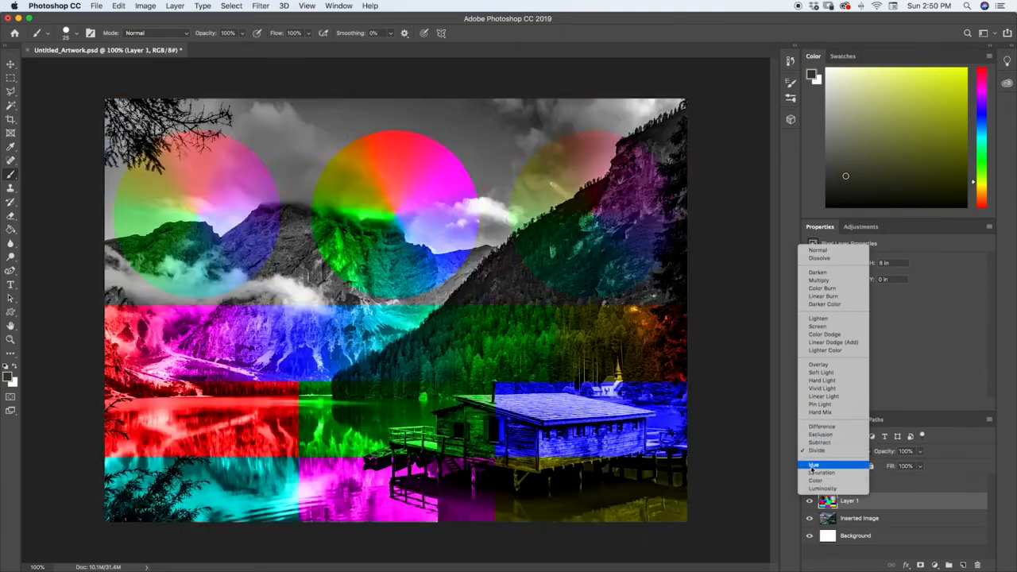
pyautogui.click(811, 466)
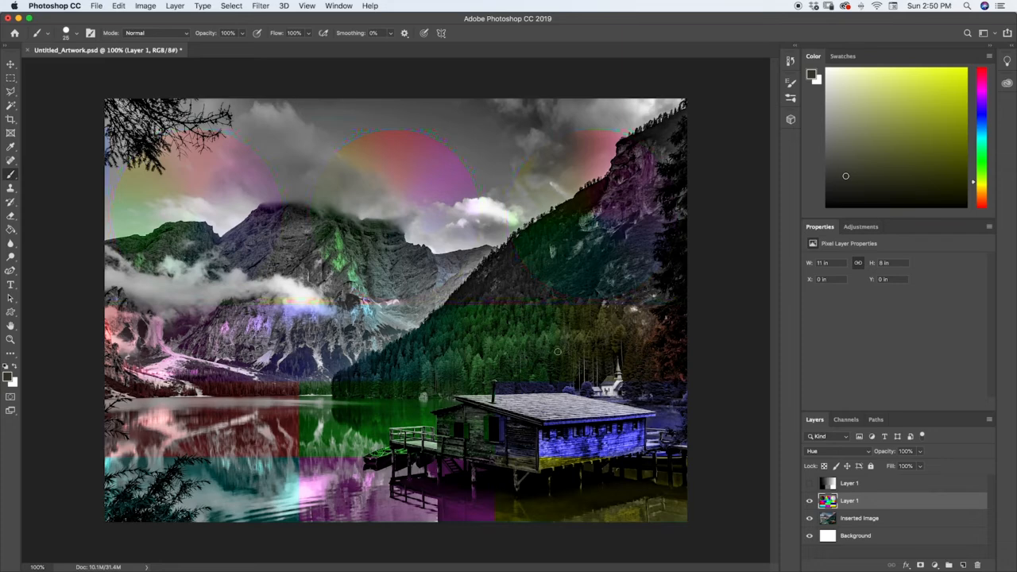
# Swap the color chart for the grayscale layer over the photo and set the grayscale layer to Hue.
pyautogui.click(809, 483)
pyautogui.click(809, 500)
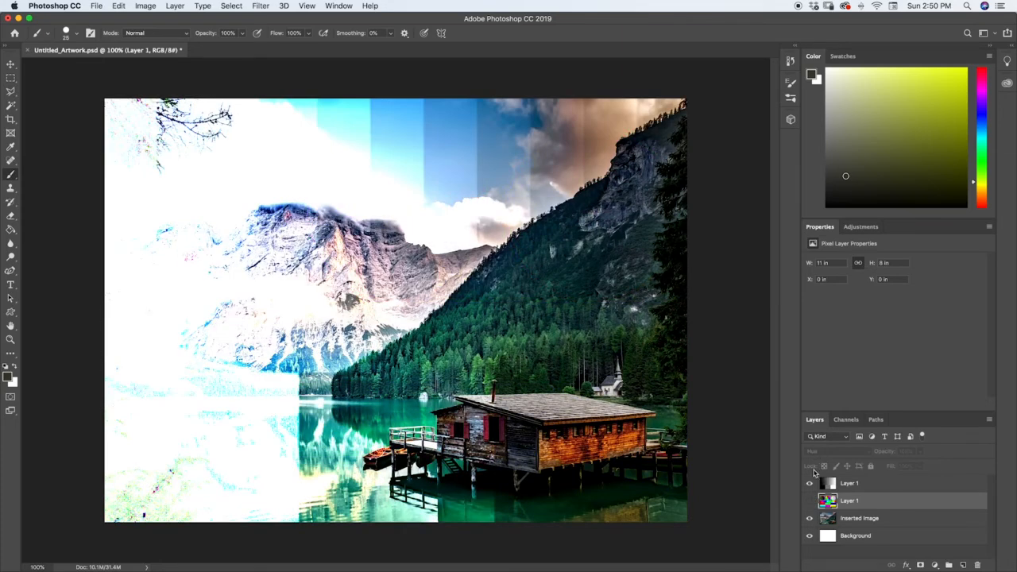
pyautogui.click(827, 487)
pyautogui.click(819, 451)
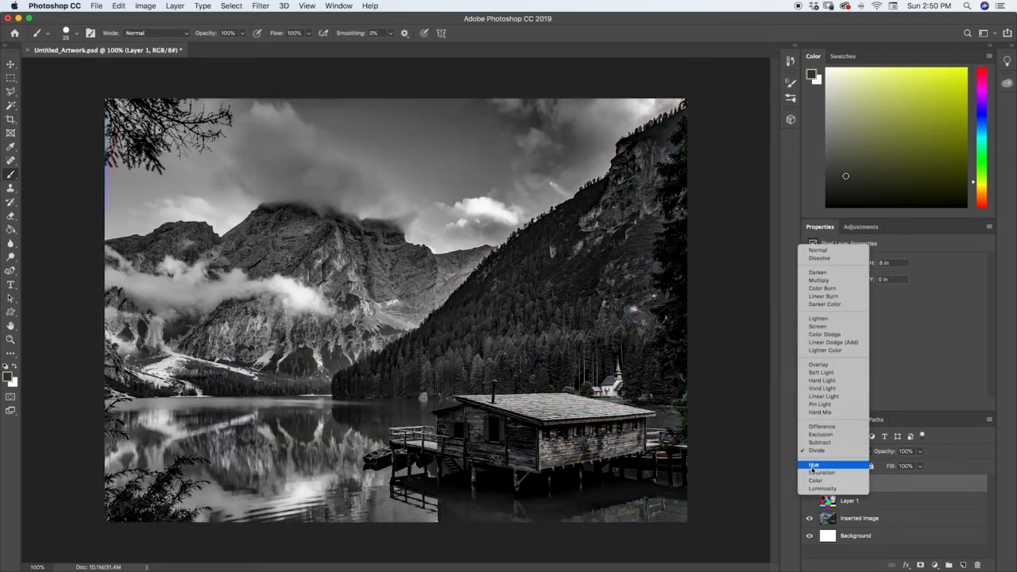
pyautogui.click(815, 466)
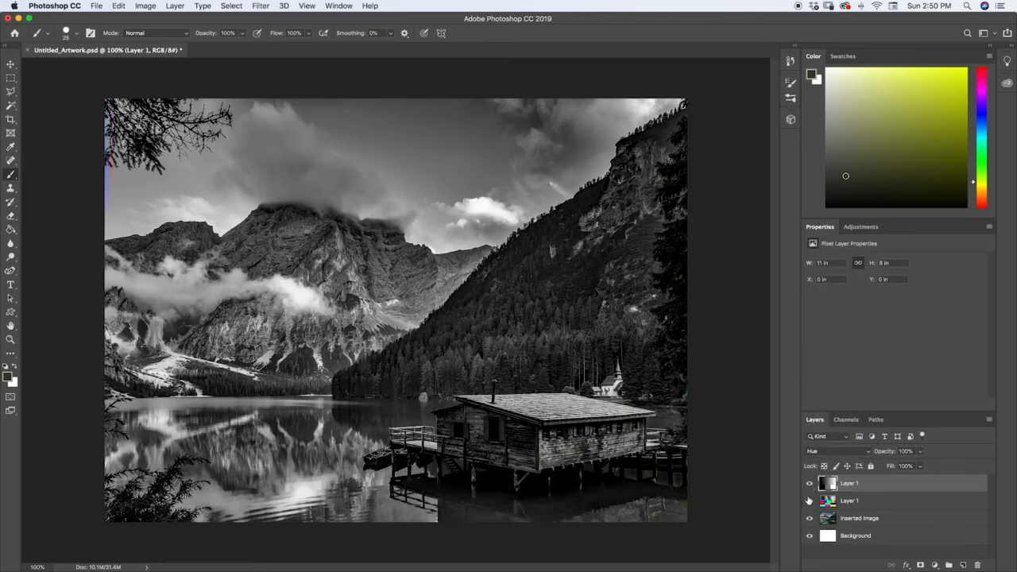
# Bring back the color chart in place of the grayscale layer and set the color chart to Saturation.
pyautogui.click(809, 484)
pyautogui.click(830, 500)
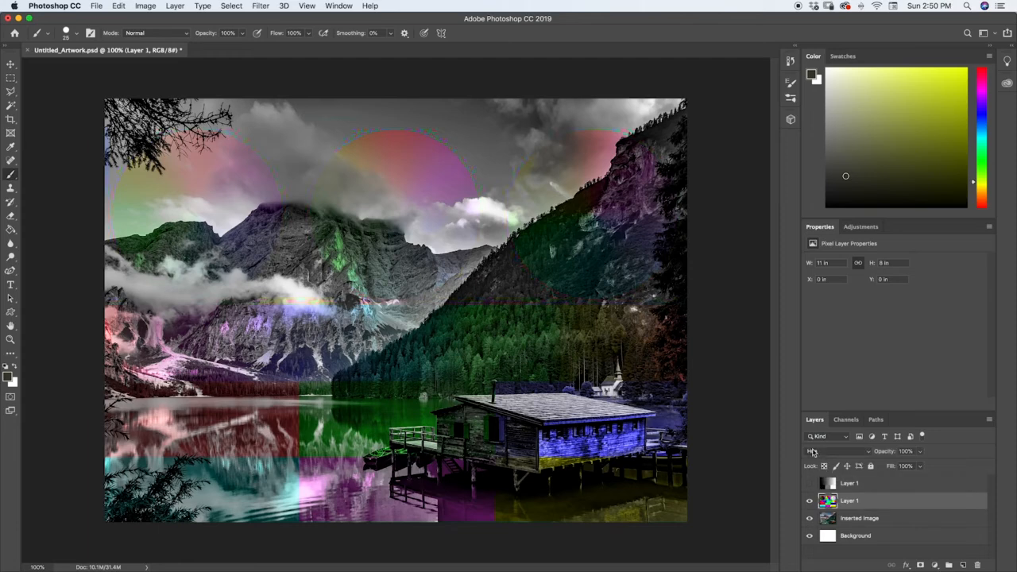
pyautogui.click(827, 450)
pyautogui.click(806, 461)
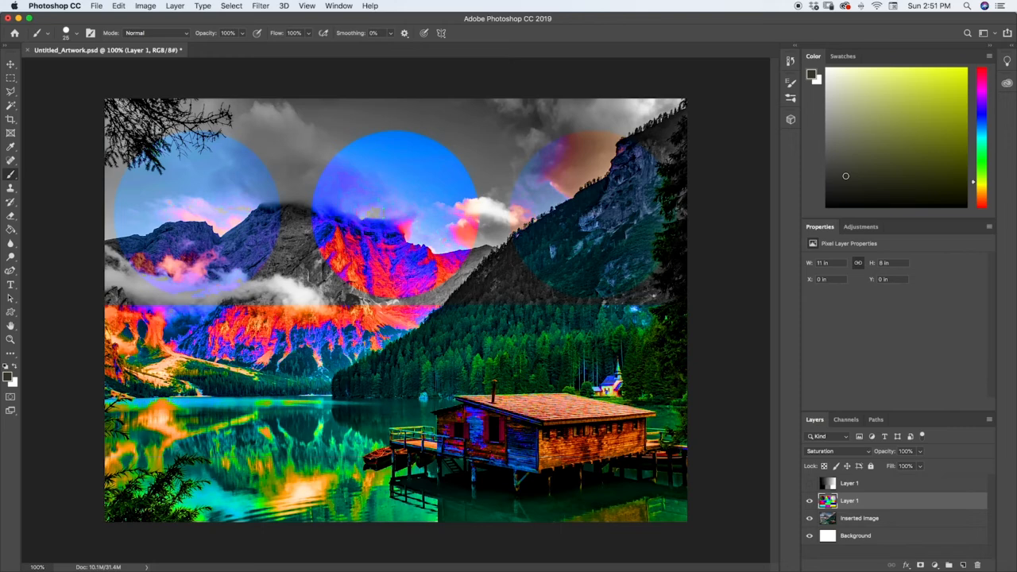
# Swap the color chart for the grayscale layer over the photo and set the grayscale layer to Saturation.
pyautogui.click(810, 483)
pyautogui.click(810, 501)
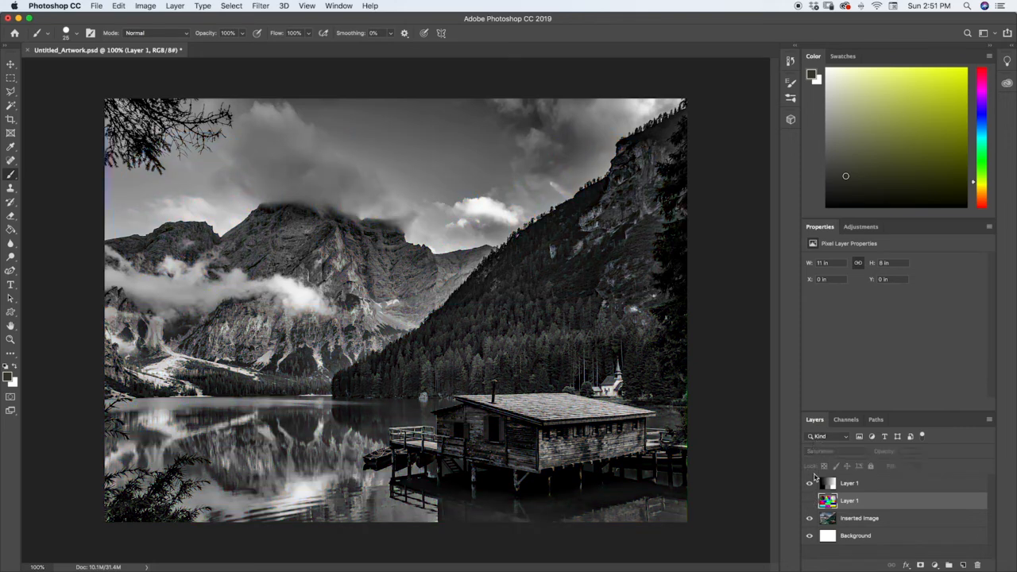
pyautogui.click(827, 485)
pyautogui.click(818, 451)
pyautogui.click(818, 456)
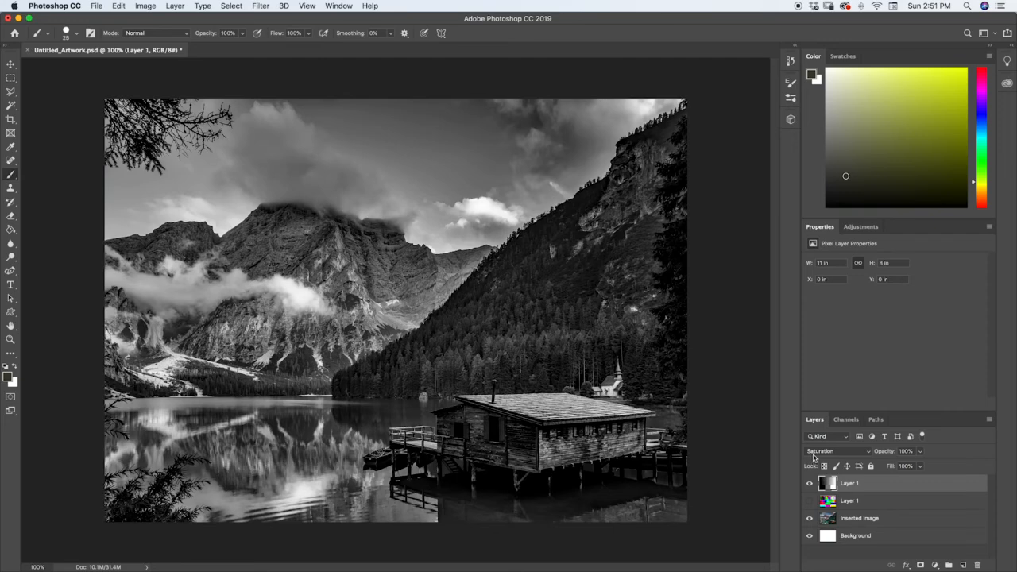
pyautogui.click(815, 451)
pyautogui.click(814, 451)
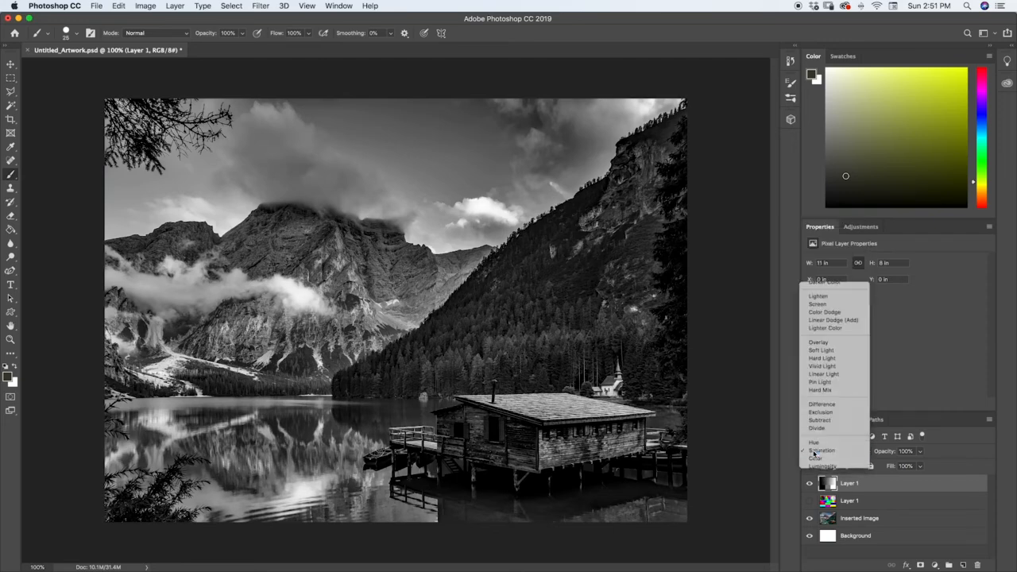
# Show the color chart, set its blending mode to Color, and hide the grayscale layer.
pyautogui.click(826, 502)
pyautogui.click(809, 501)
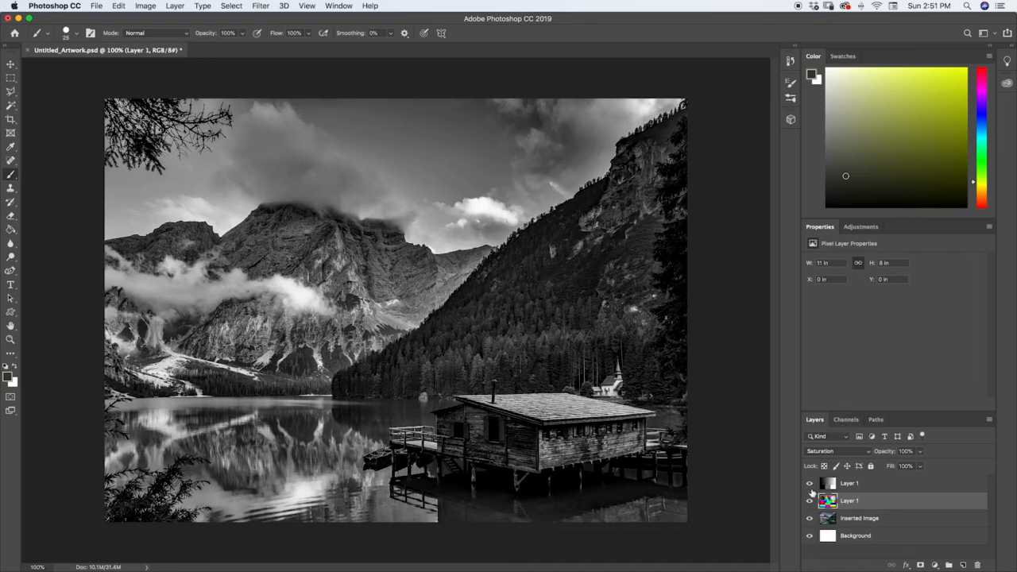
pyautogui.click(820, 452)
pyautogui.click(814, 461)
pyautogui.click(810, 483)
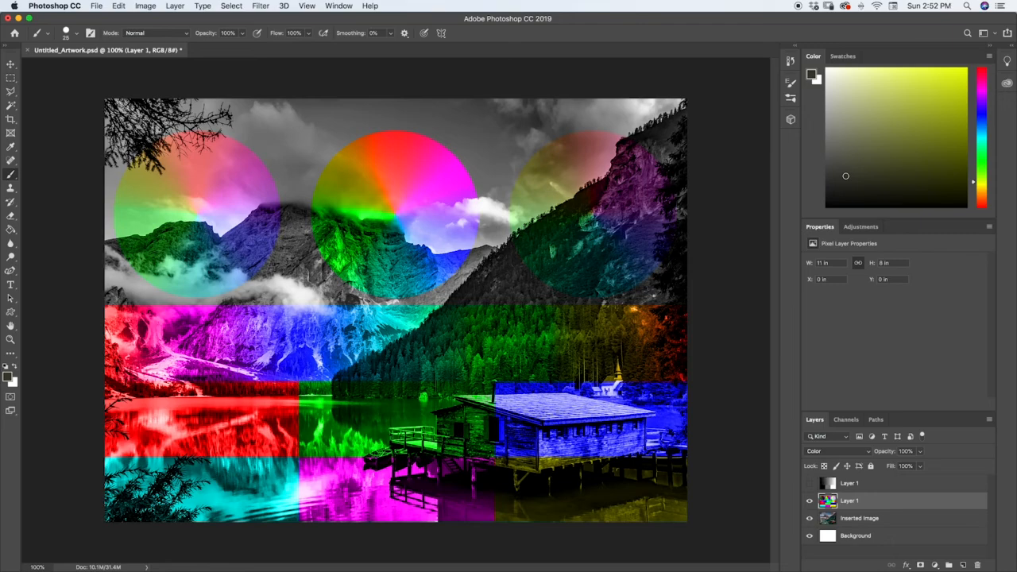
# Swap the color chart for the grayscale layer over the photo and set the grayscale layer to Color.
pyautogui.click(822, 452)
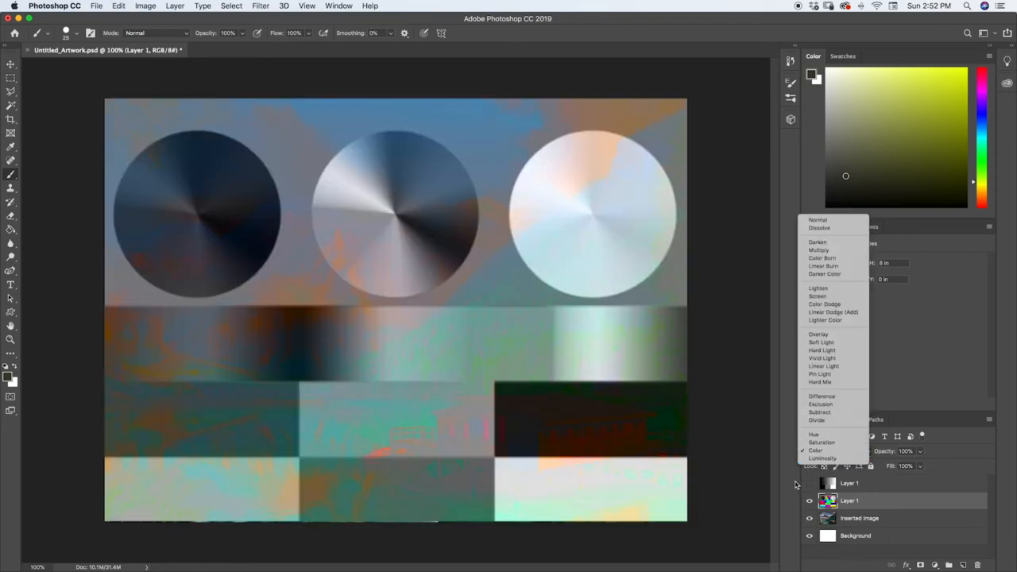
pyautogui.click(796, 484)
pyautogui.click(809, 483)
pyautogui.click(810, 500)
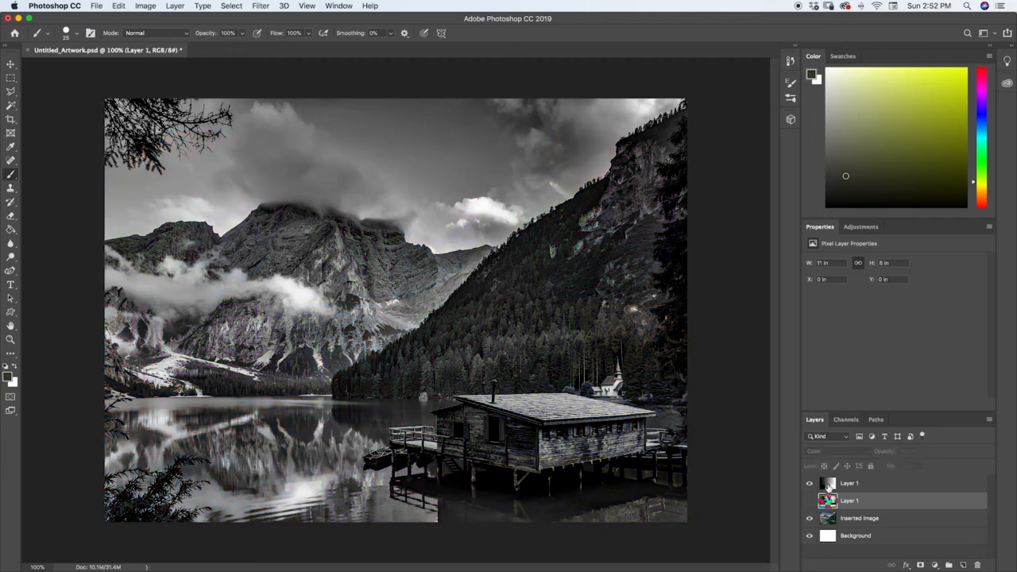
pyautogui.click(823, 483)
pyautogui.click(818, 452)
pyautogui.click(811, 459)
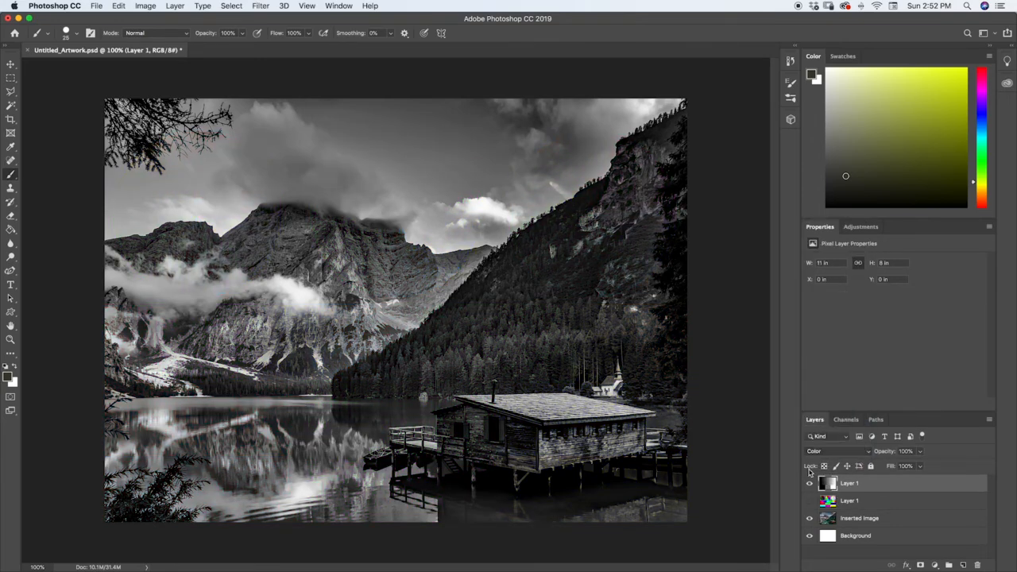
# Show the color chart layer again and set its blending mode to Luminosity.
pyautogui.click(814, 452)
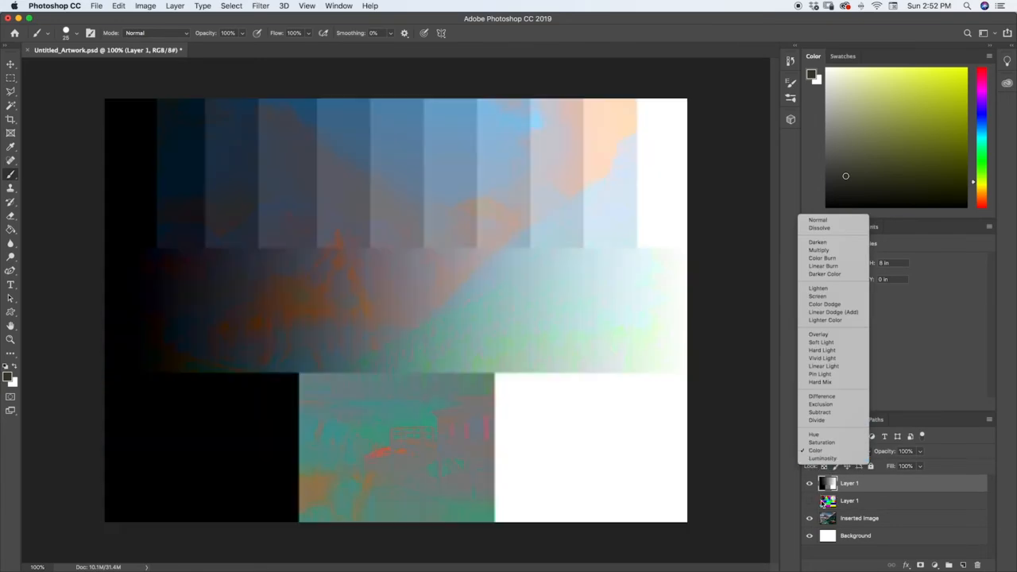
pyautogui.click(823, 505)
pyautogui.click(826, 500)
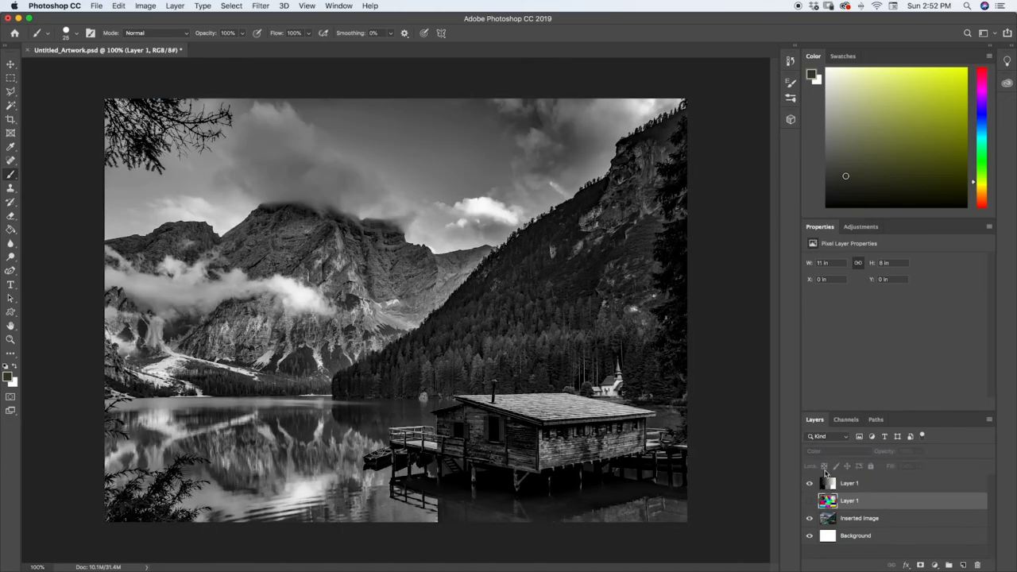
pyautogui.click(809, 501)
pyautogui.click(822, 451)
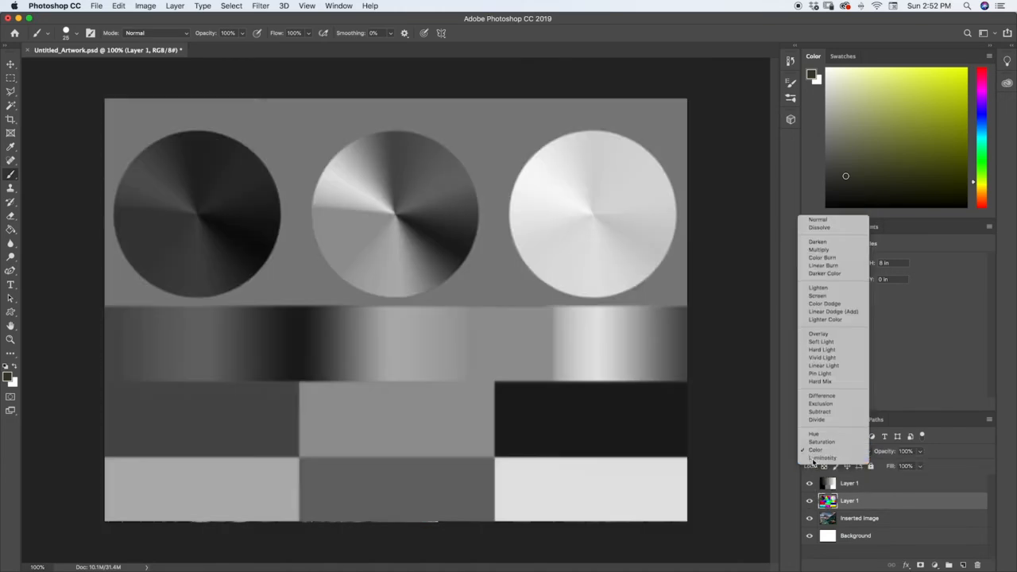
pyautogui.click(813, 459)
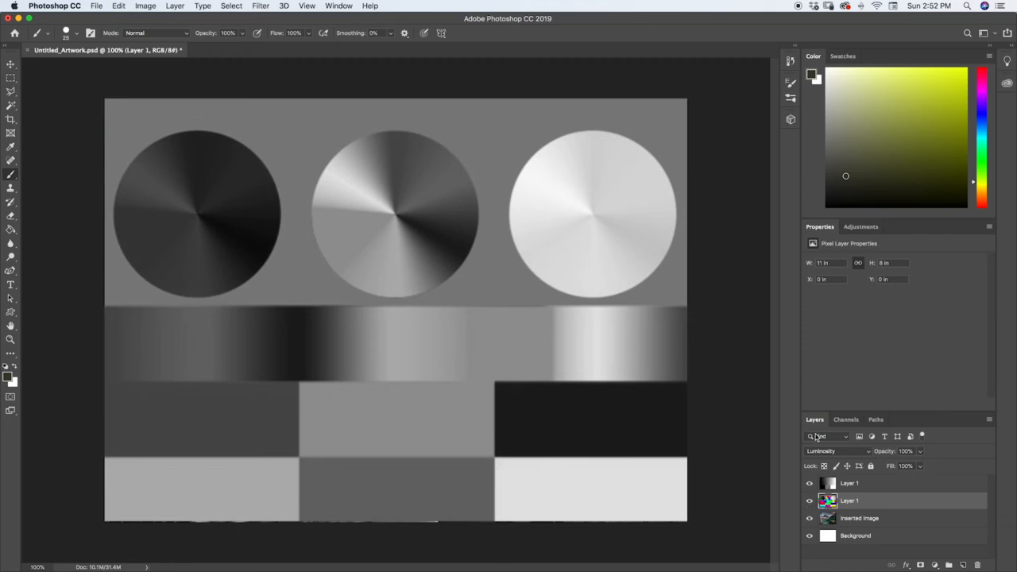
# Toggle the grayscale layer's visibility several times, ending with it hidden, to examine the color chart in Luminosity over the photo.
pyautogui.click(810, 483)
pyautogui.click(810, 483)
pyautogui.click(810, 483)
pyautogui.click(810, 483)
pyautogui.click(810, 483)
# Swap the color chart for the grayscale layer over the photo and set the grayscale layer to Luminosity.
pyautogui.click(809, 501)
pyautogui.click(809, 484)
pyautogui.click(823, 483)
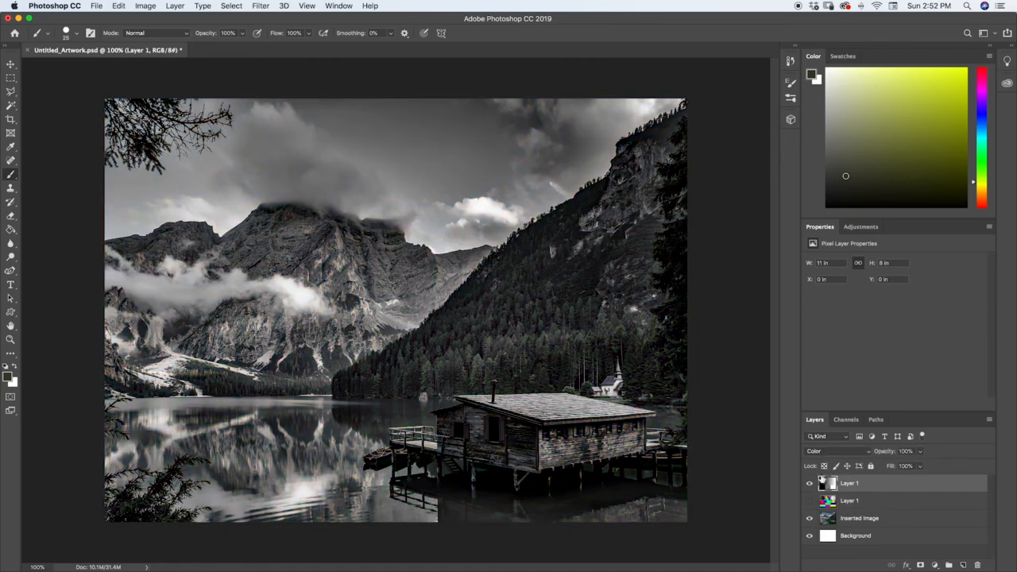
pyautogui.click(819, 452)
pyautogui.click(812, 459)
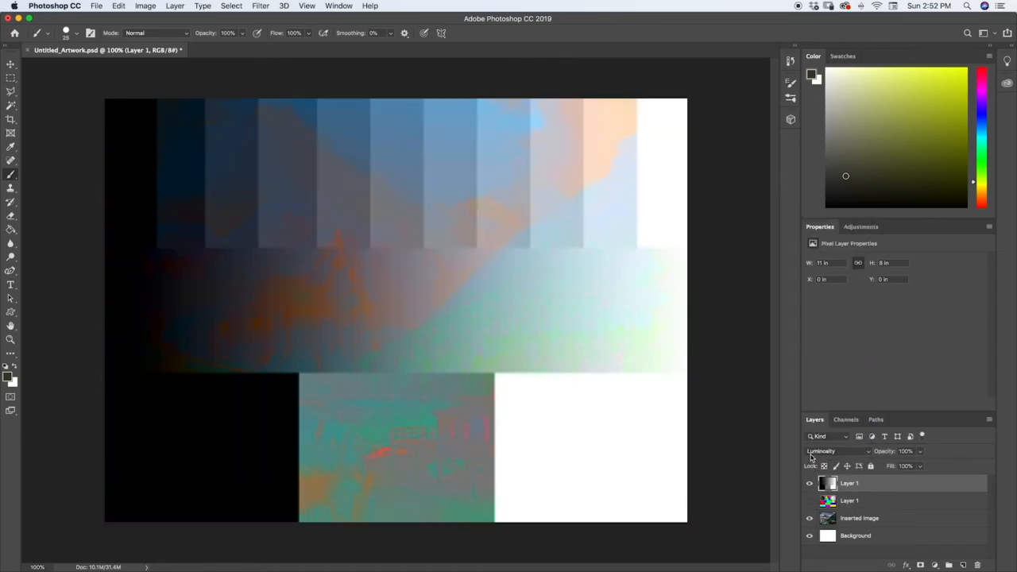
# Preview the Color blending mode on the grayscale layer to compare it with Luminosity, keeping Luminosity applied.
pyautogui.click(811, 457)
pyautogui.click(797, 486)
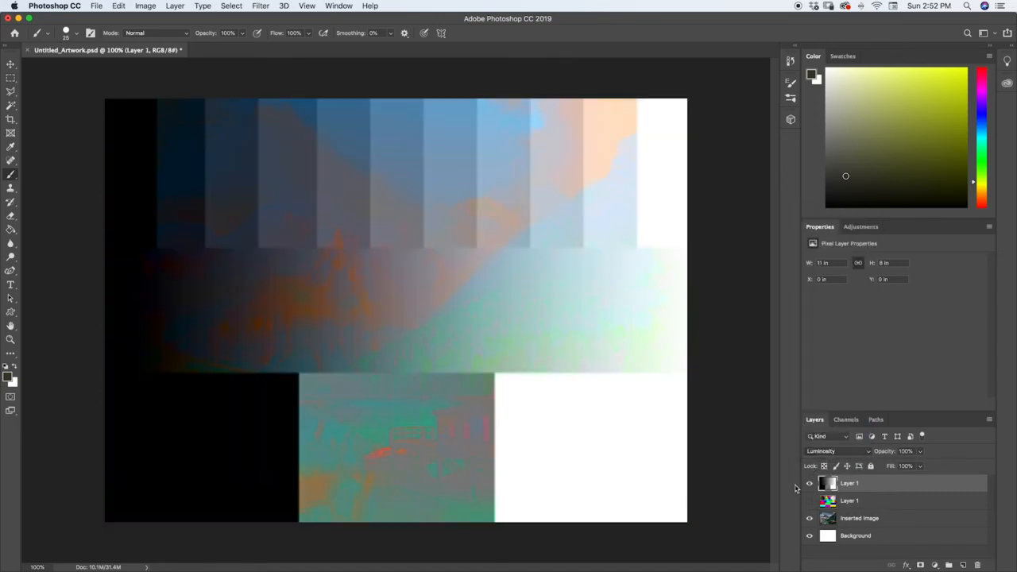
pyautogui.click(819, 451)
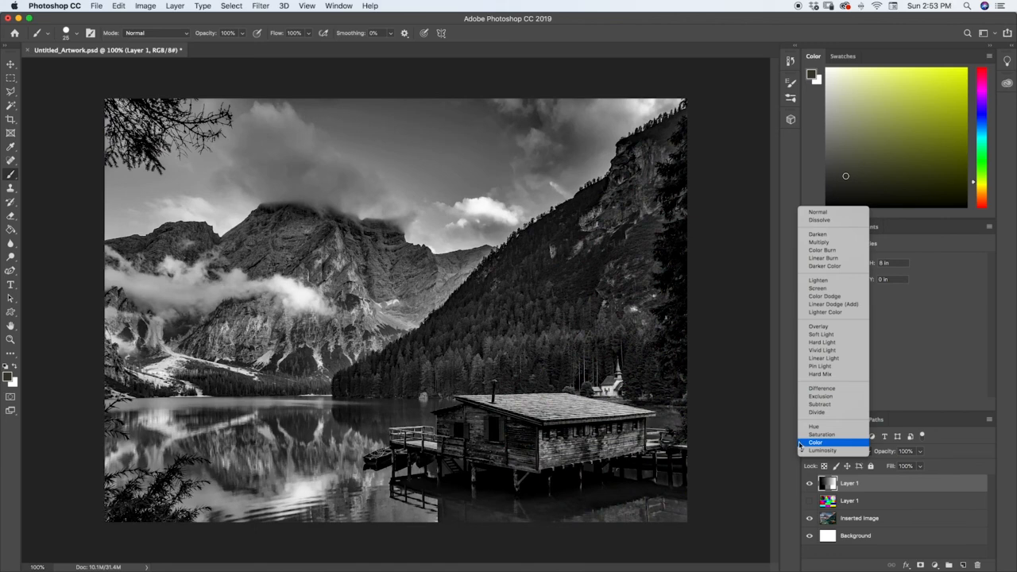
pyautogui.click(788, 446)
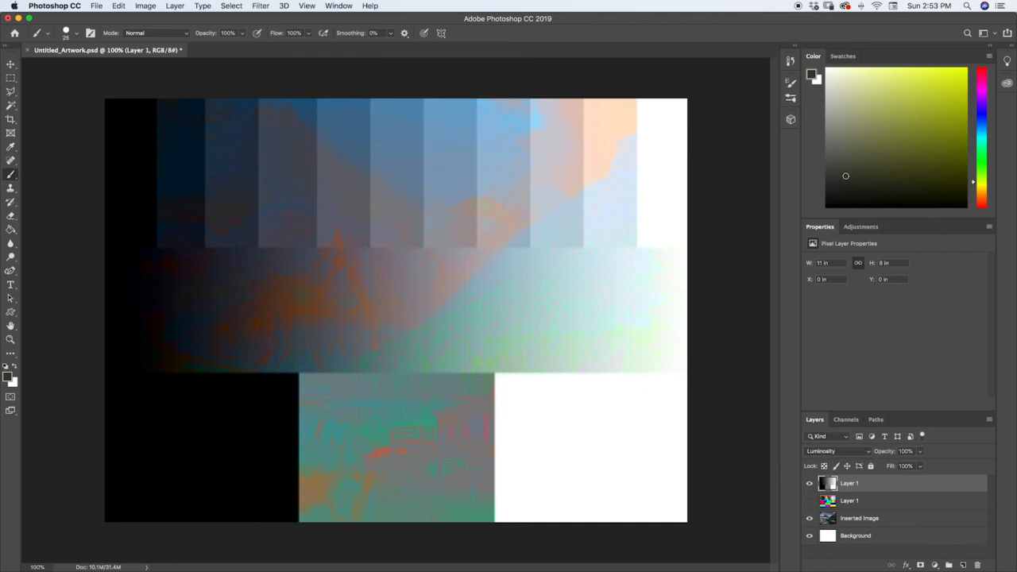
pyautogui.press('super+Tab')
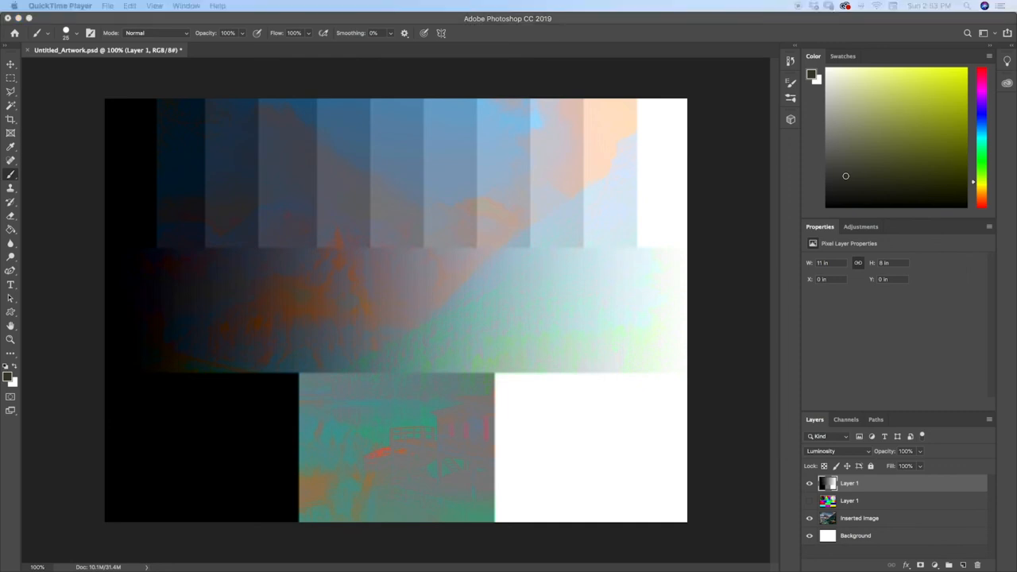